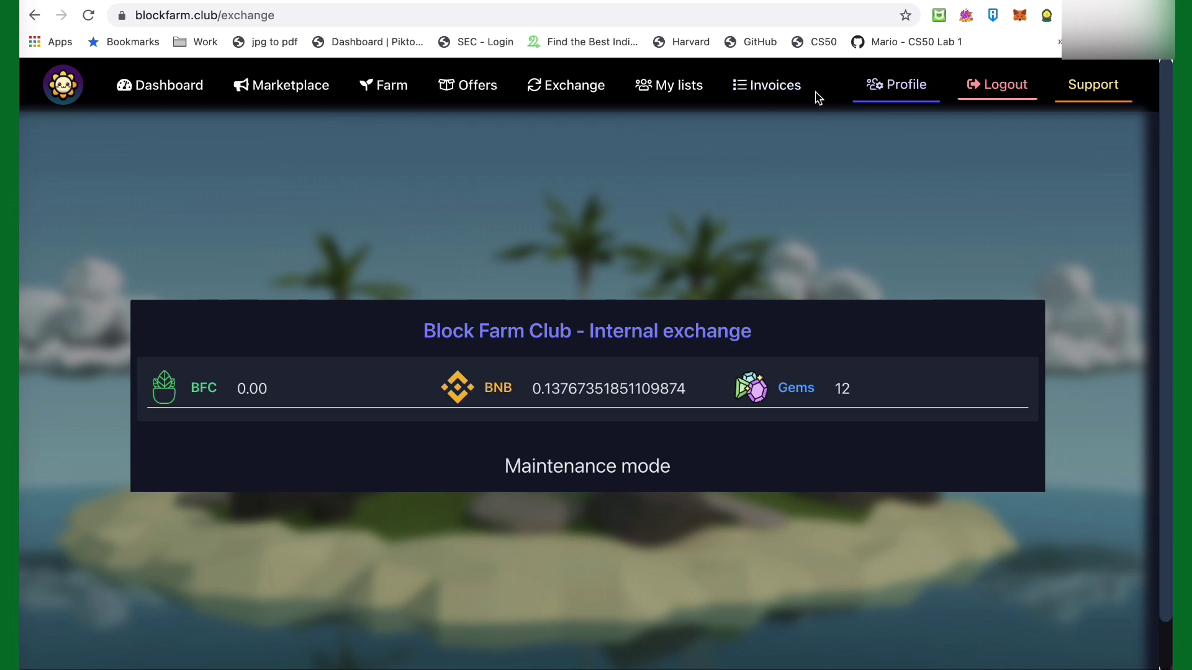
Open the list of Gems Invoices for the Block Farm Club account
click(787, 91)
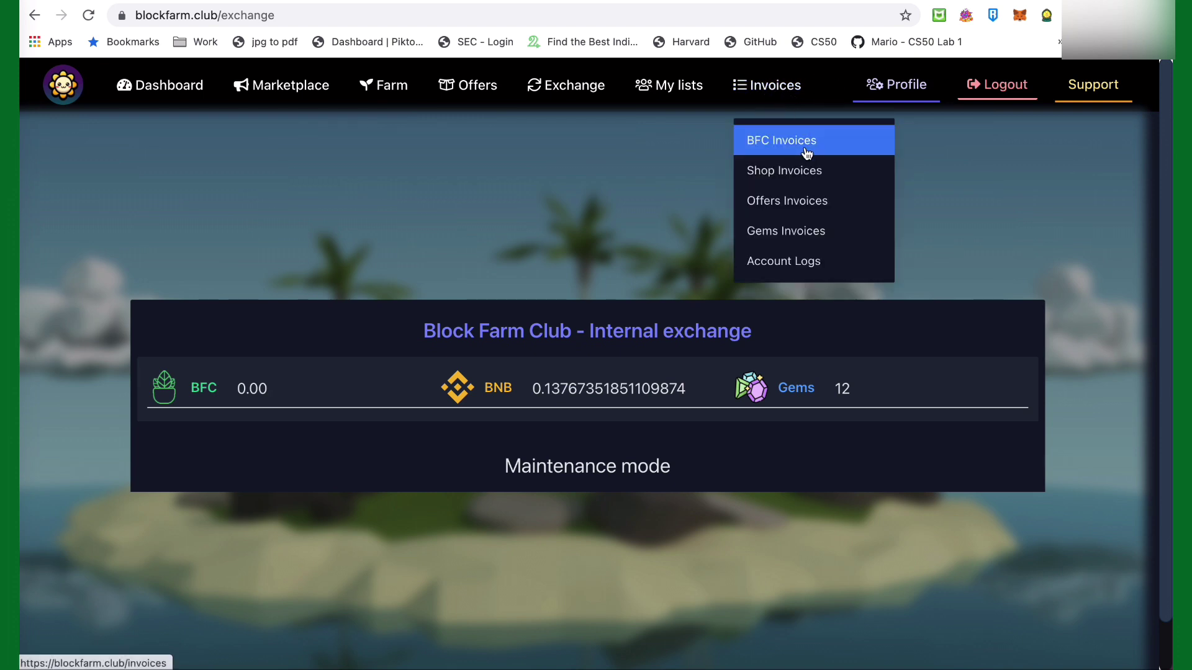
click(842, 239)
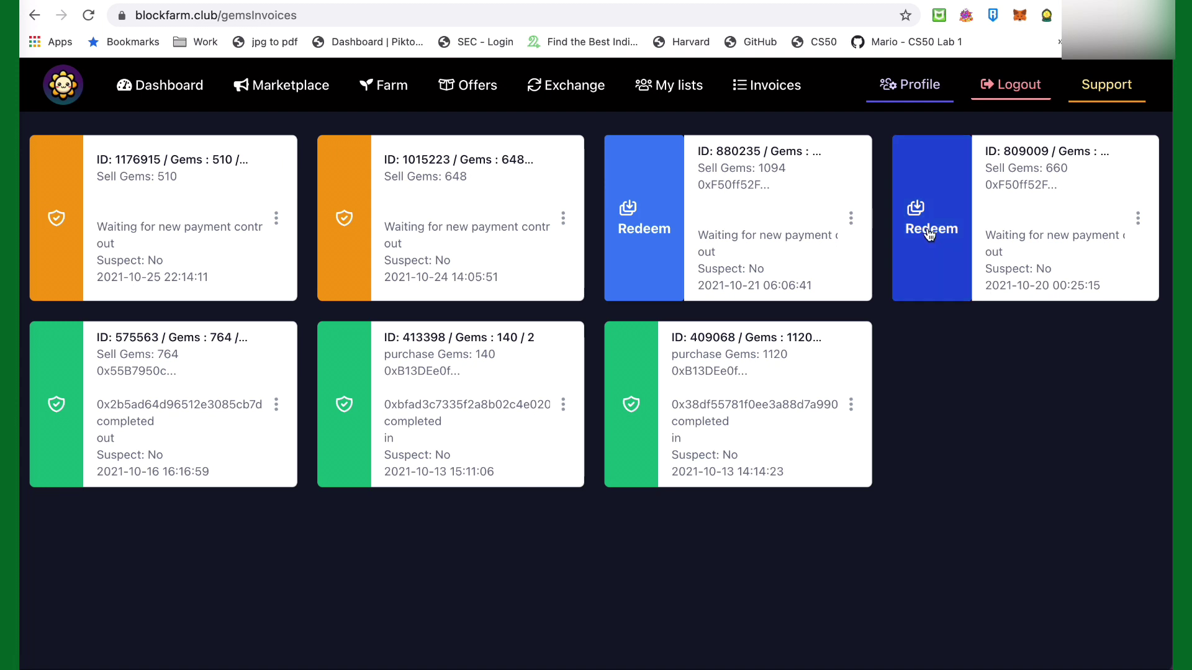
Look up the BFC token balance among the assets in the MetaMask wallet, then close the wallet
click(1019, 18)
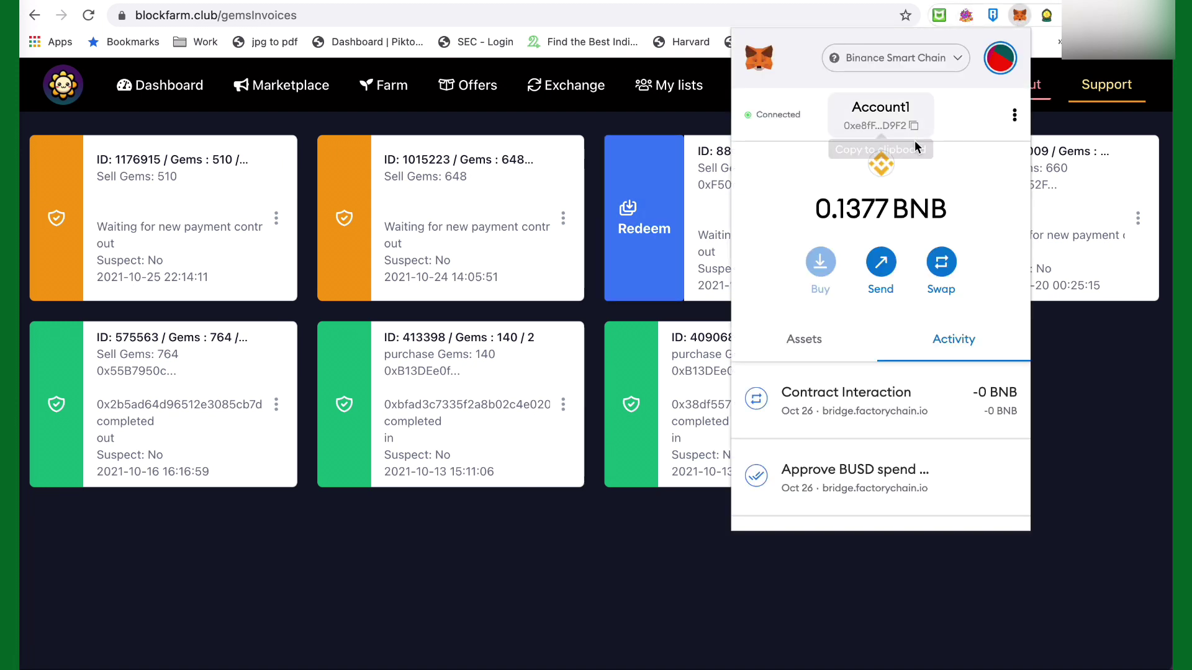
click(804, 340)
scroll(845, 405, down, 2)
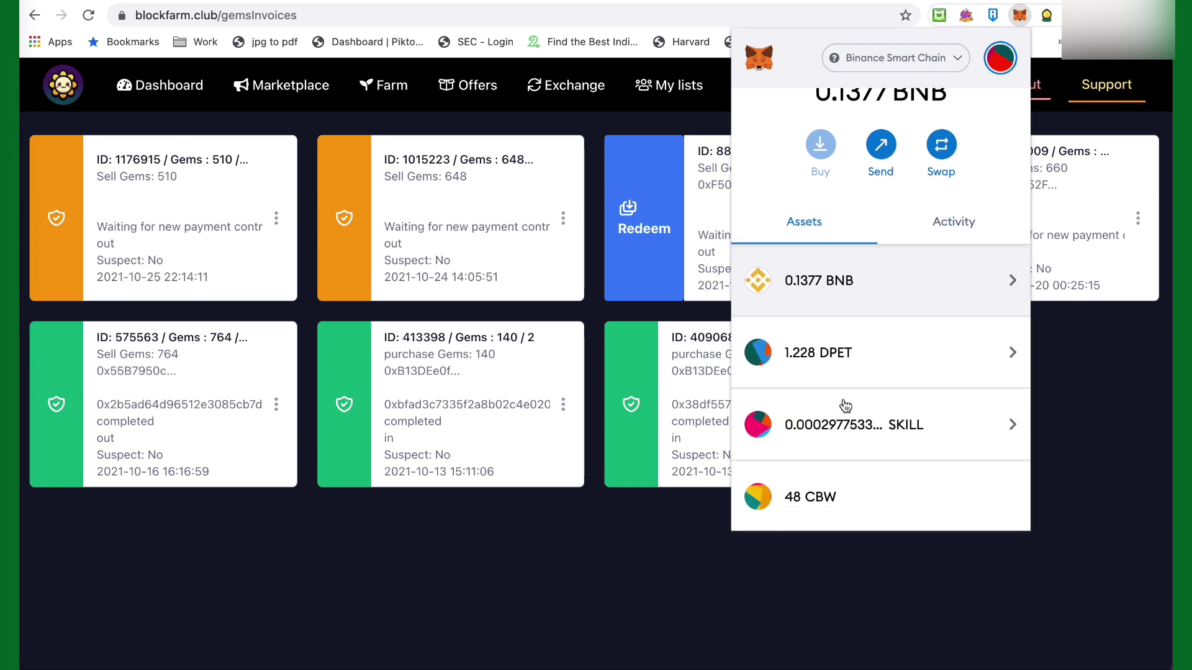
scroll(845, 404, down, 9)
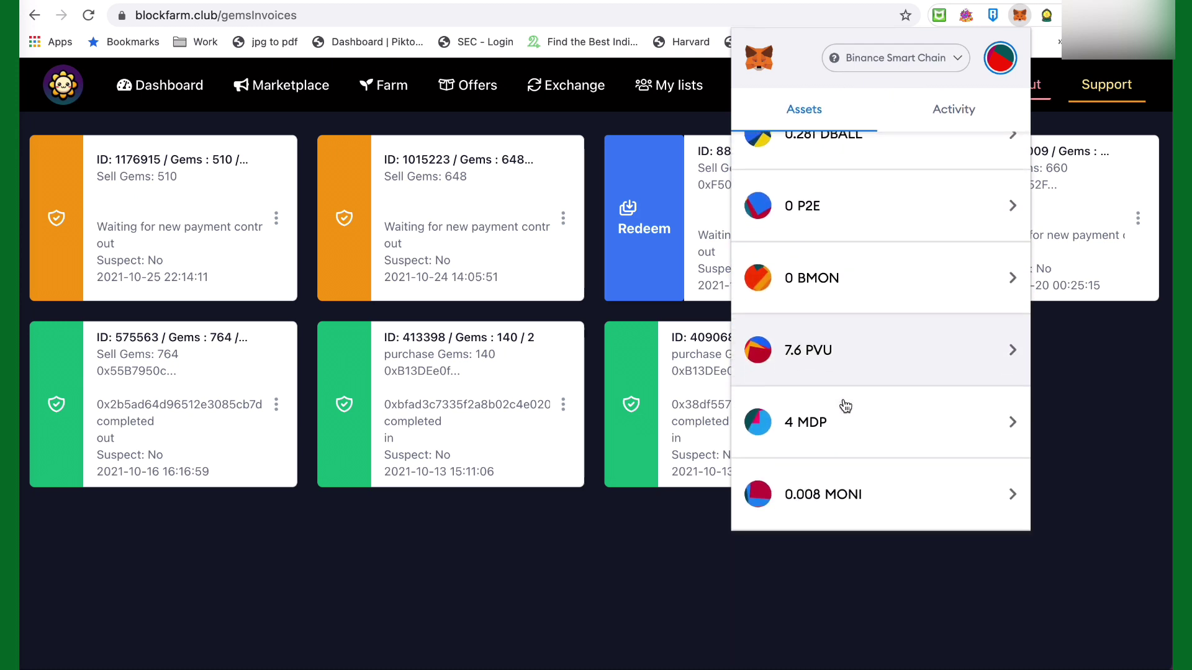
scroll(846, 404, down, 7)
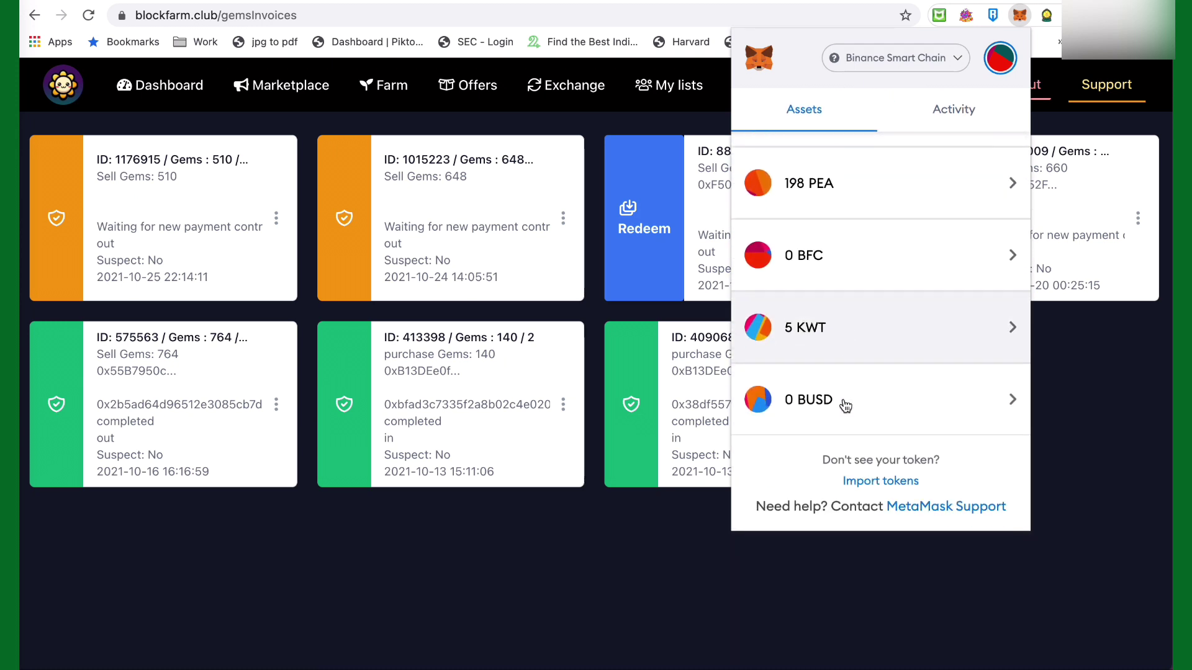
scroll(846, 404, up, 1)
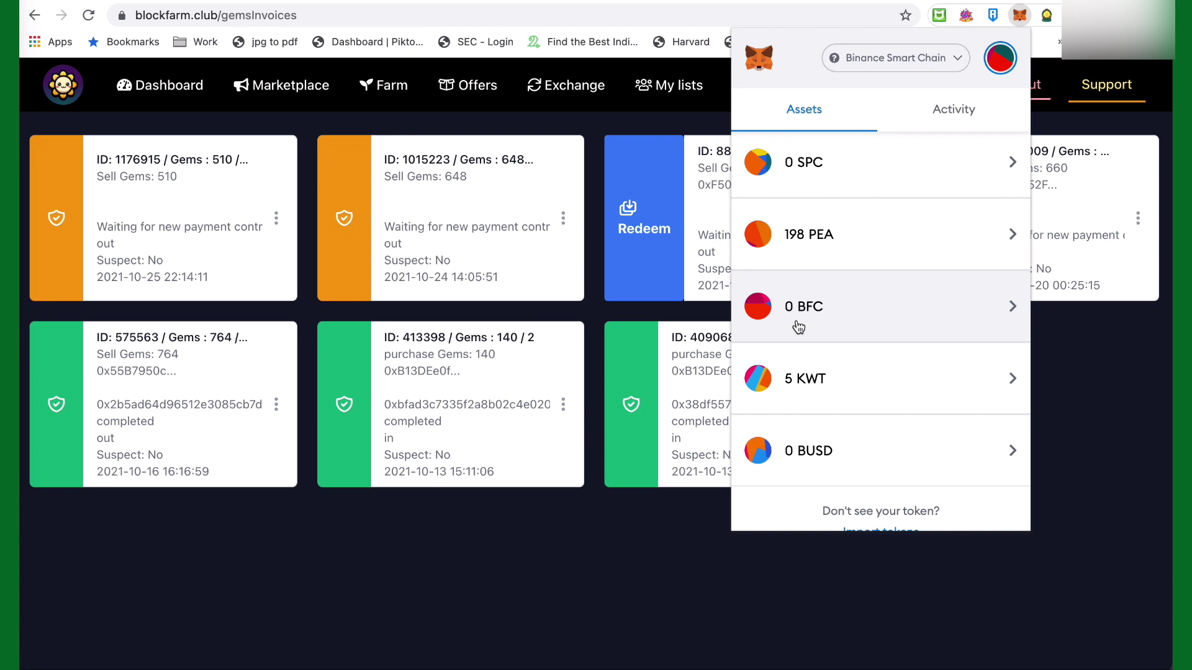
click(641, 562)
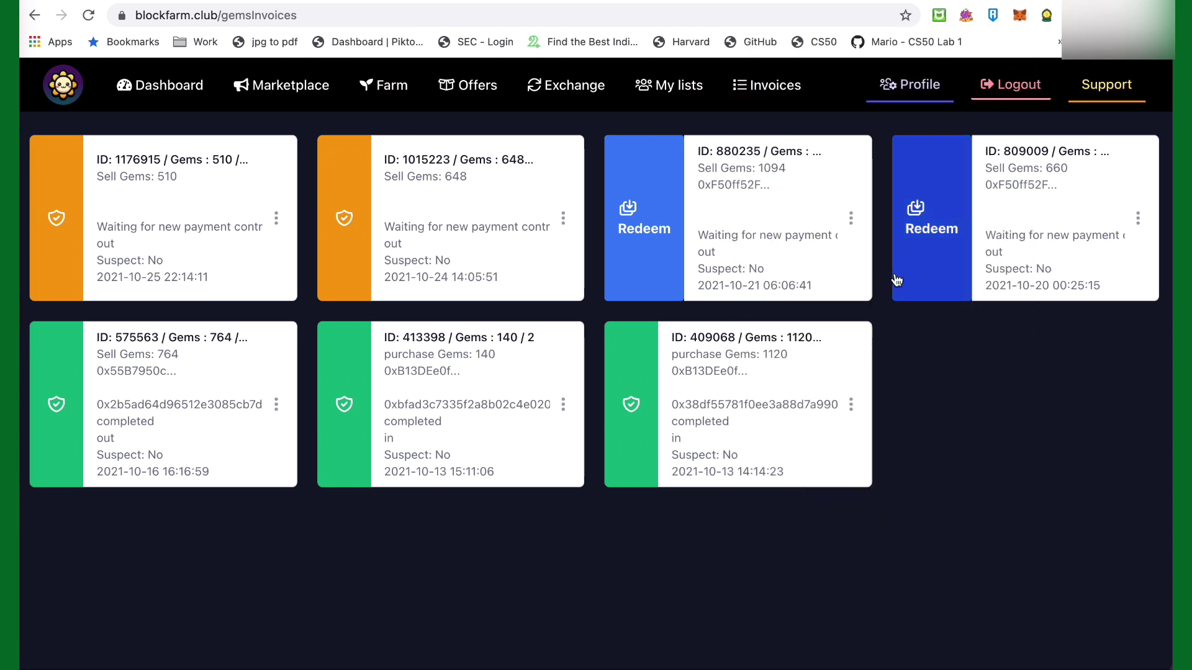
Redeem the 660-gem and 1094-gem sale invoices, confirming each claim payment in MetaMask
click(928, 253)
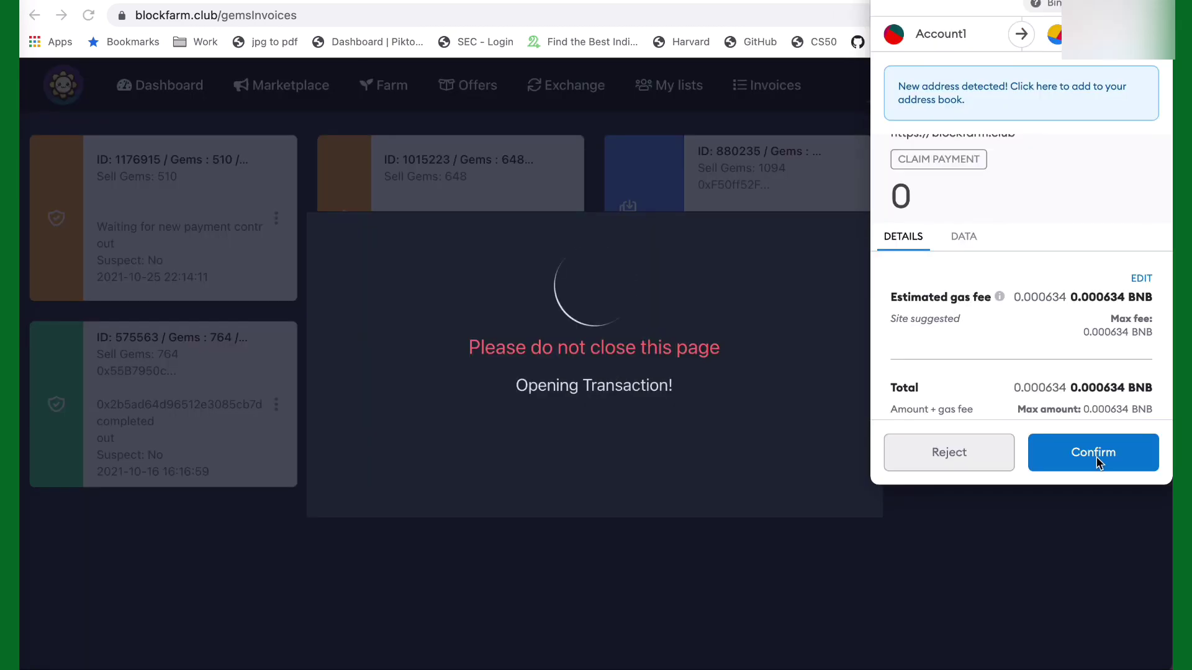
click(1074, 458)
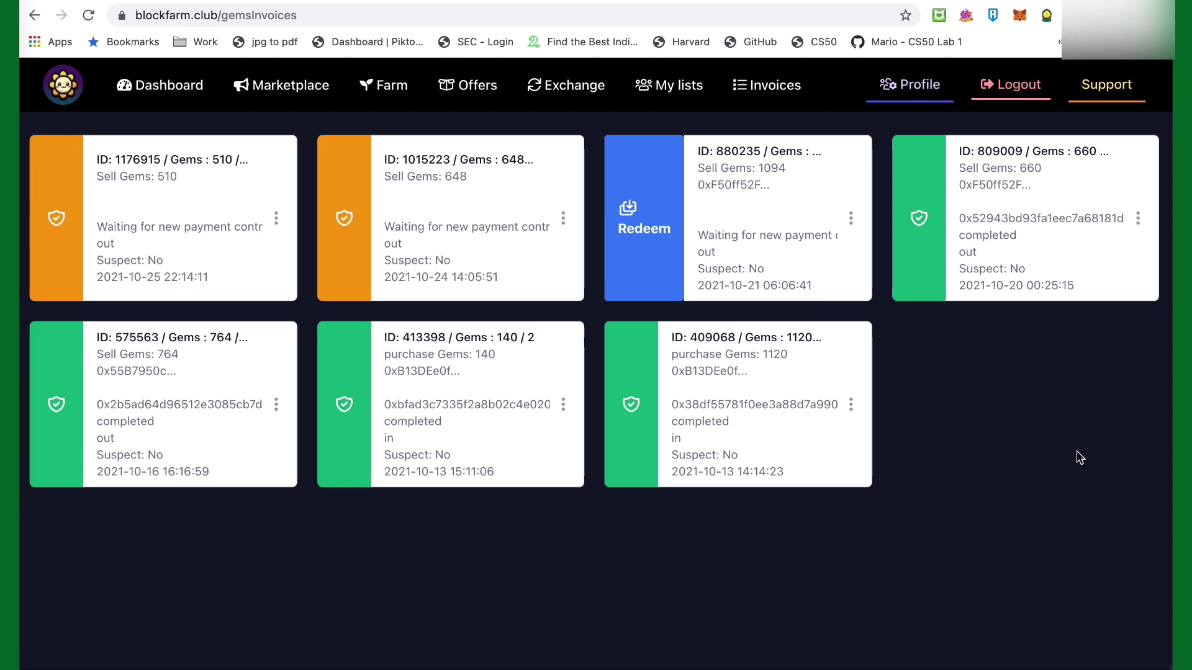
click(646, 229)
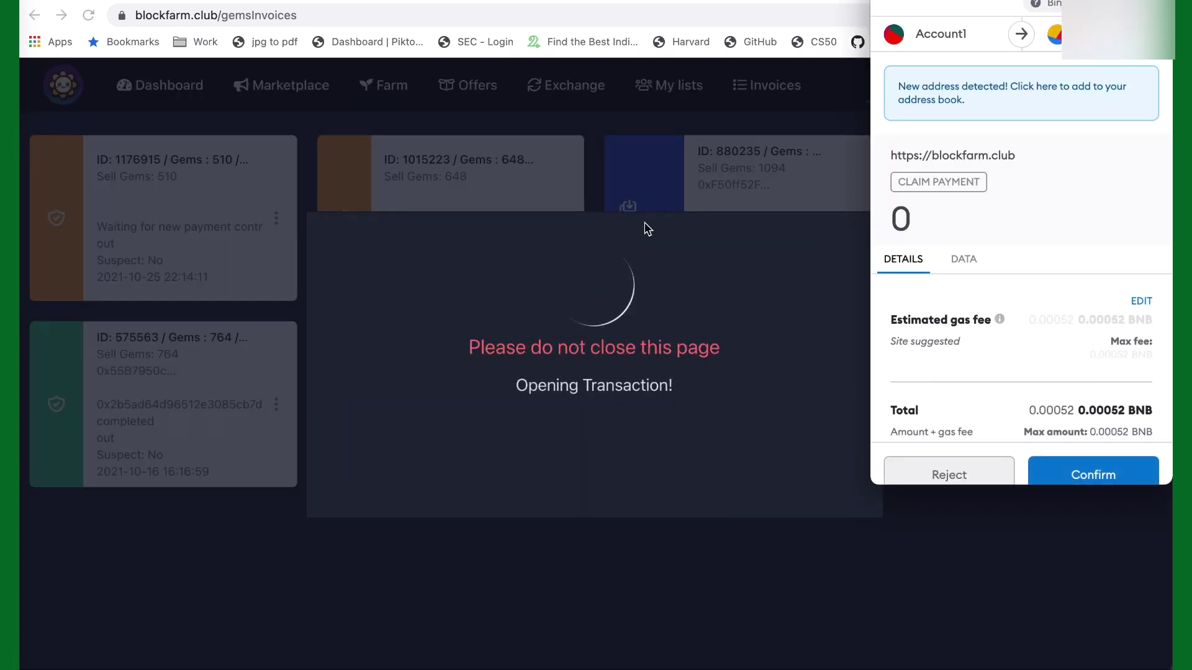
click(1103, 482)
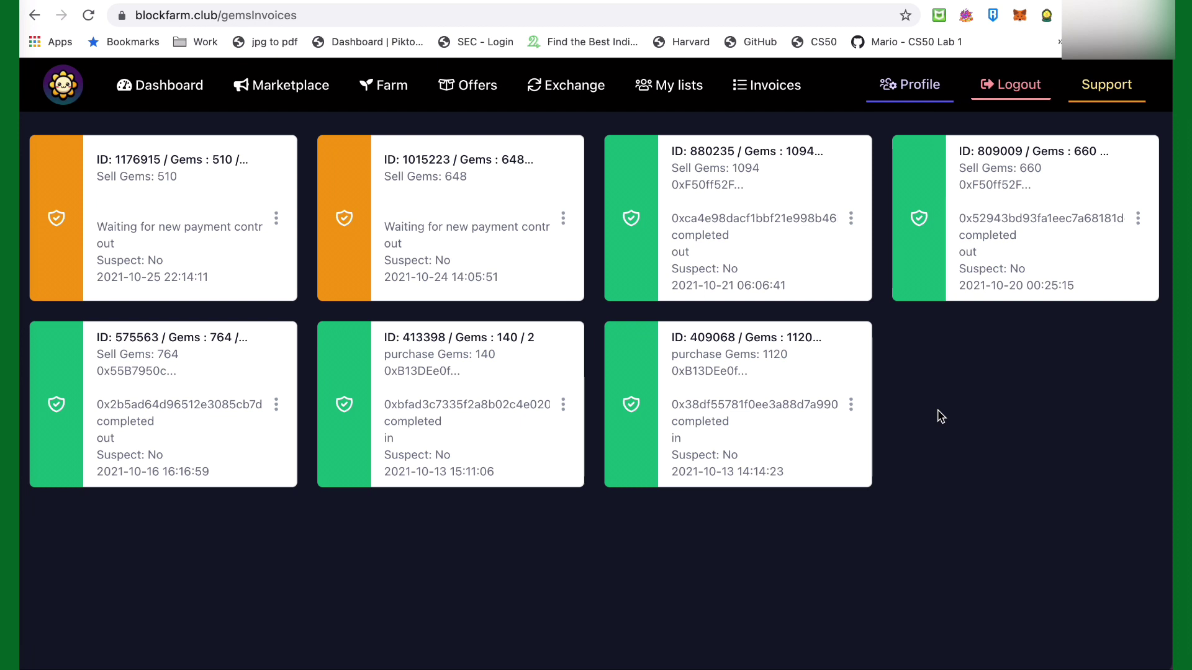
Recheck the BFC balance in the MetaMask assets following the two claims and close the wallet
click(1020, 17)
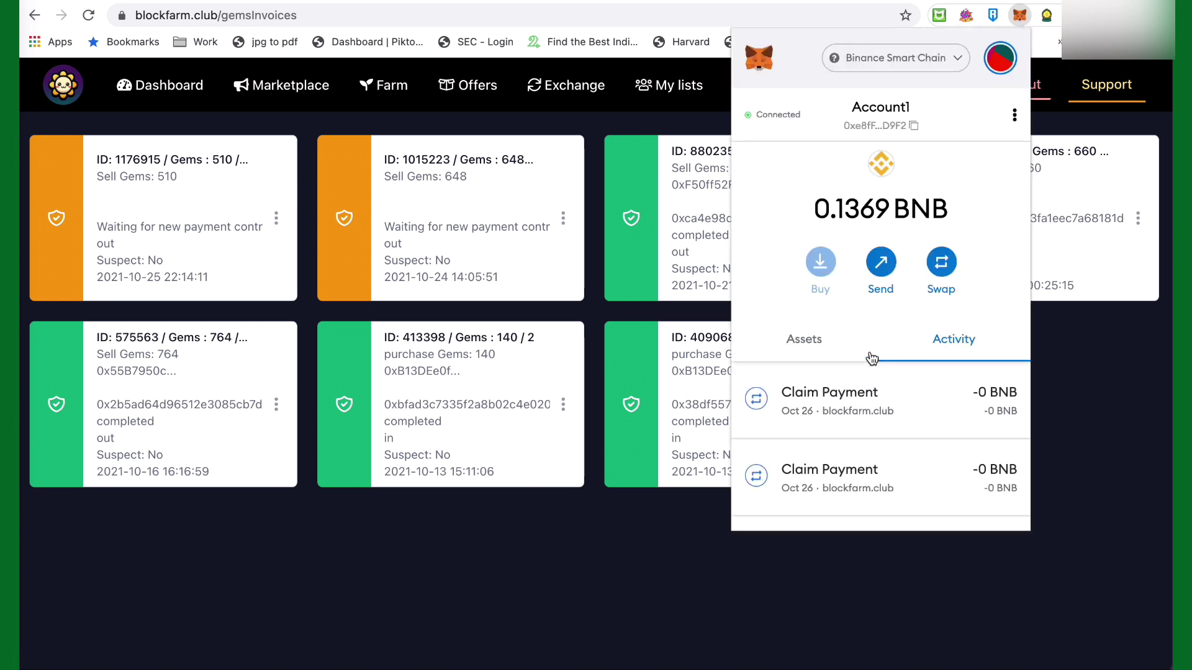
click(825, 345)
scroll(879, 450, down, 5)
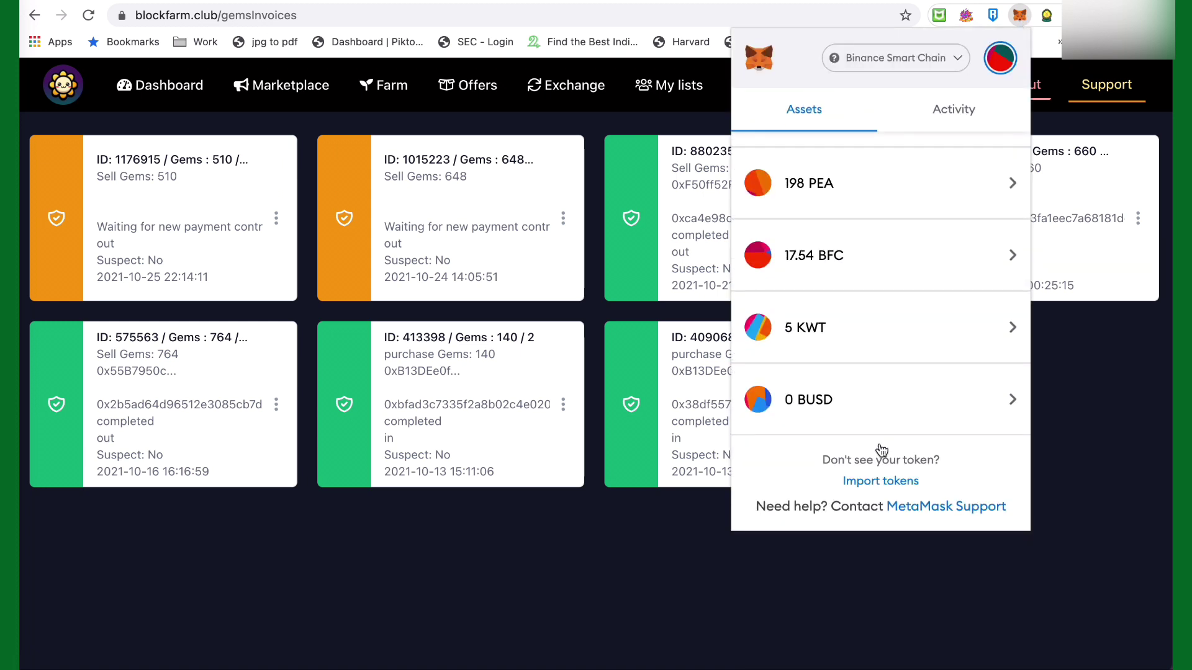
scroll(813, 327, up, 2)
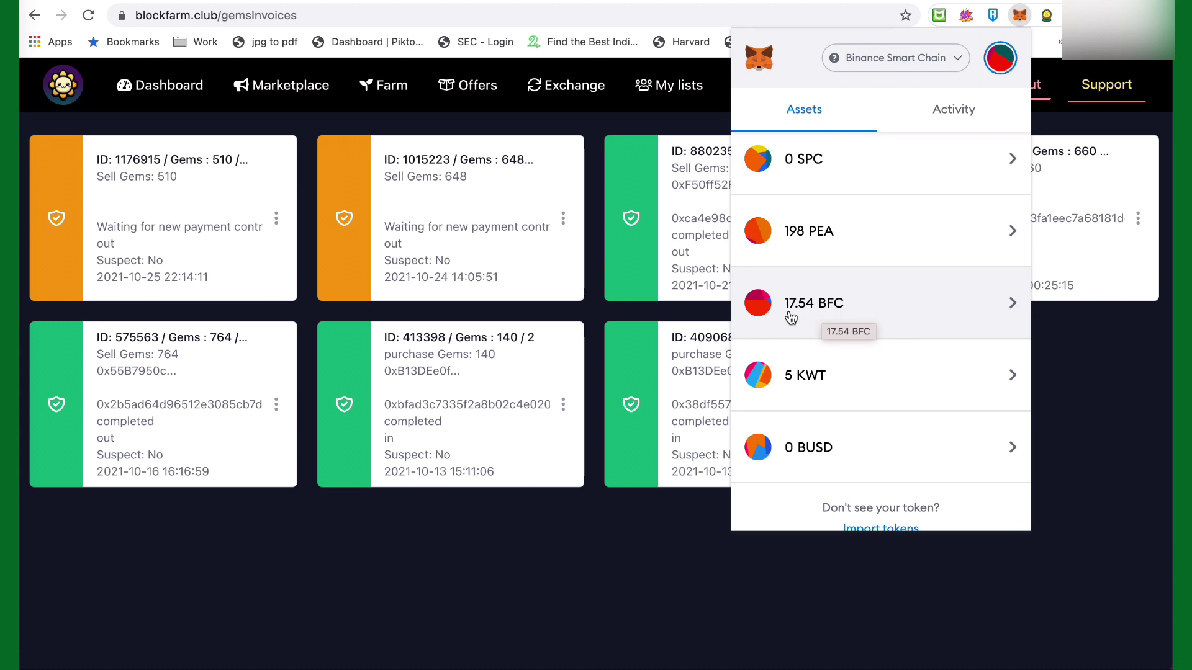
click(587, 578)
Open the PooCoin swap page in a new browser tab
key(super+t)
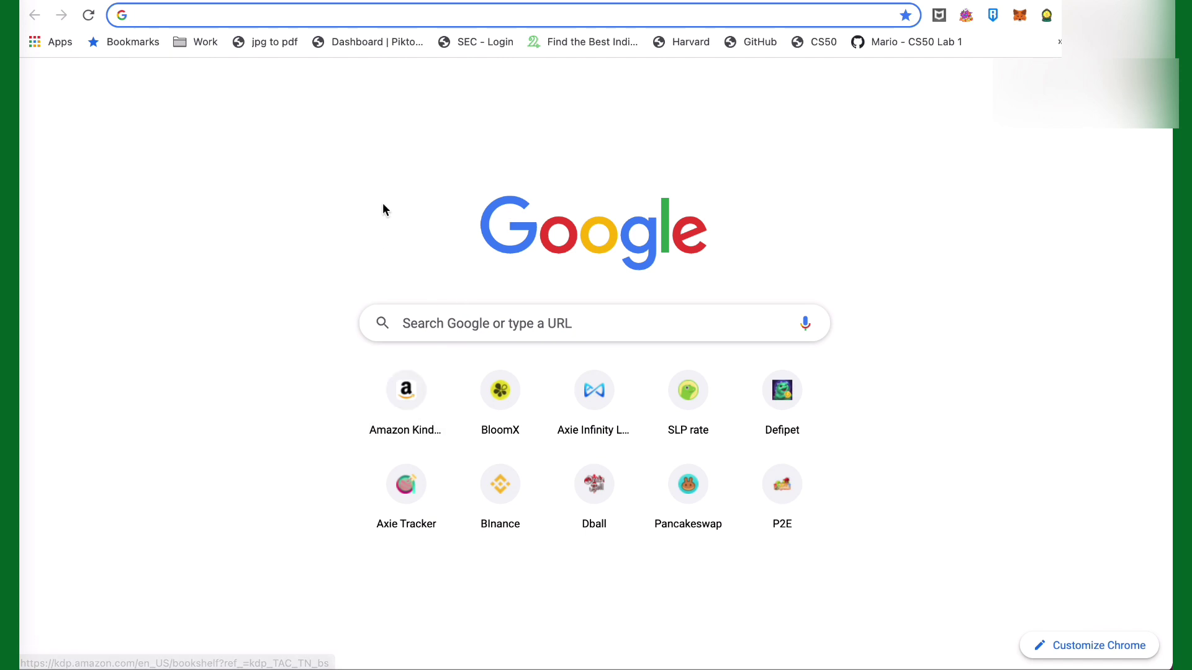
text(poo)
key(Return)
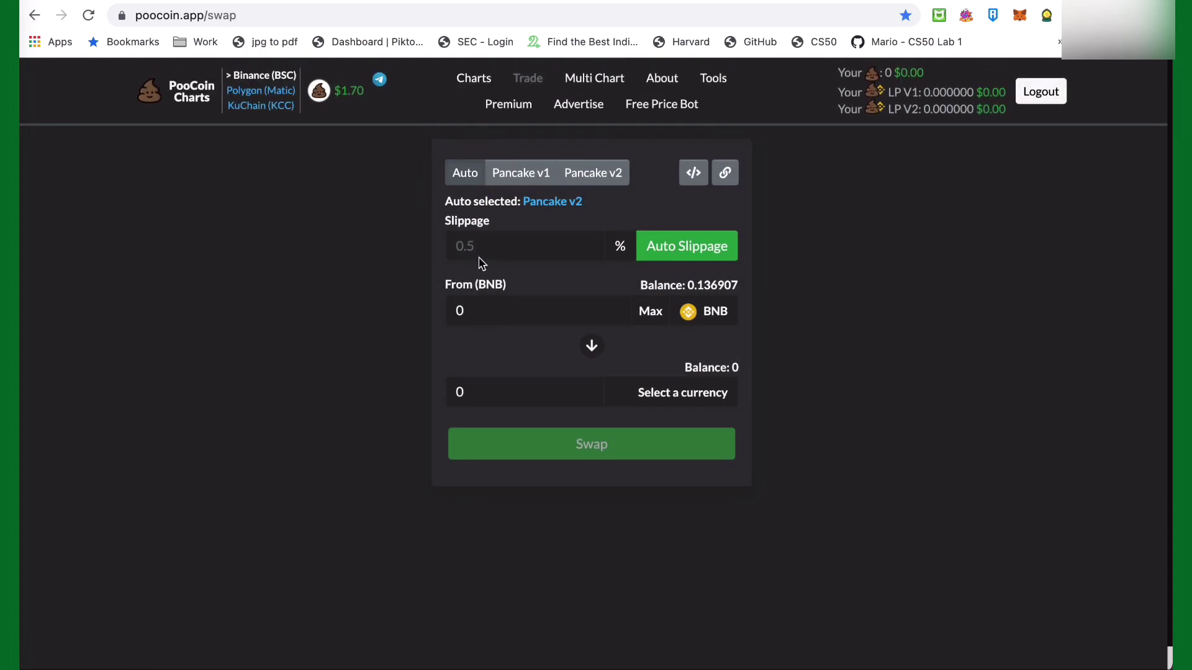
Find the Block Farm Club token by searching PooCoin charts for "bfc" and examine its BFC/USDT price chart
click(471, 73)
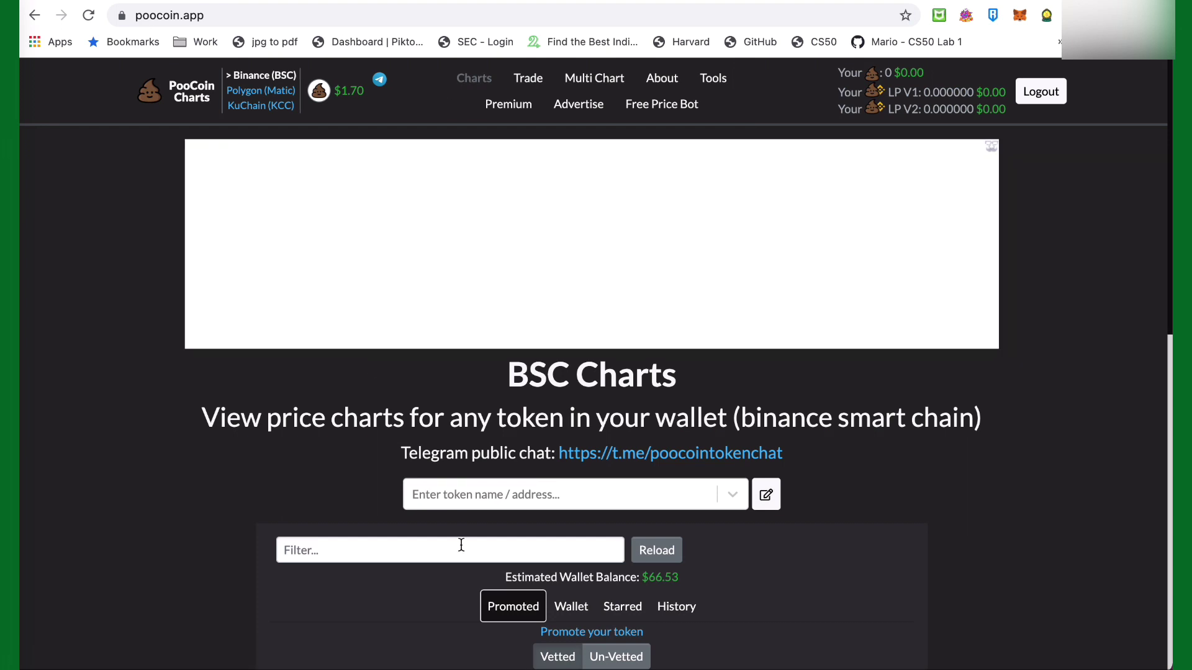
click(485, 488)
text(bfc)
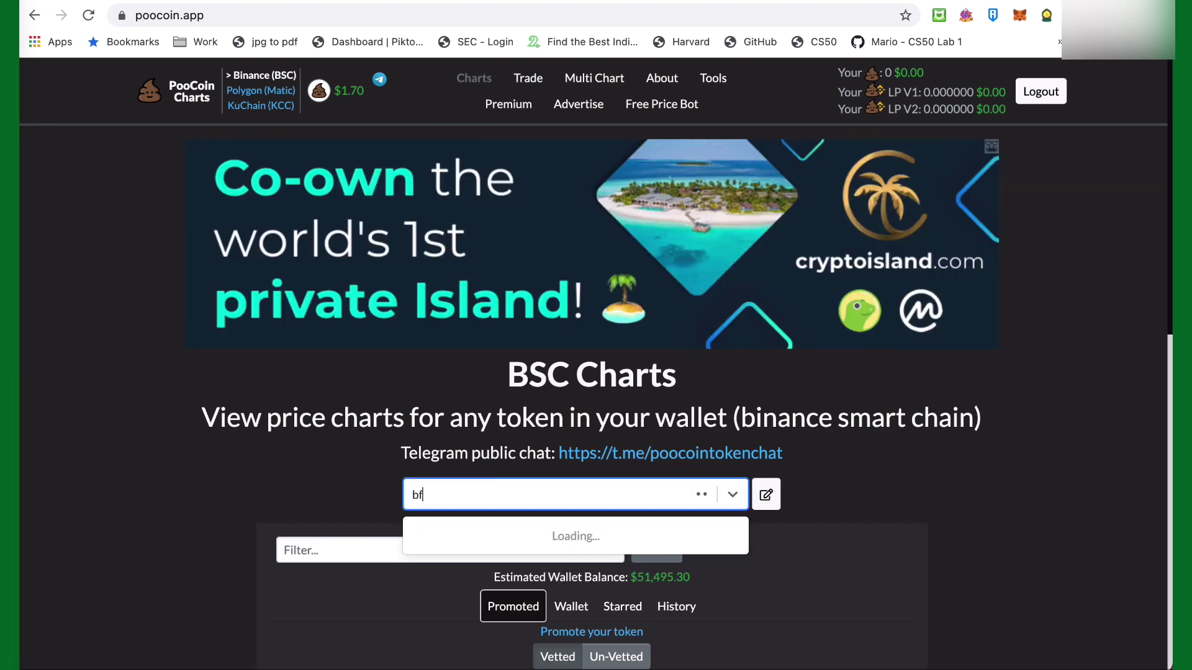
click(500, 541)
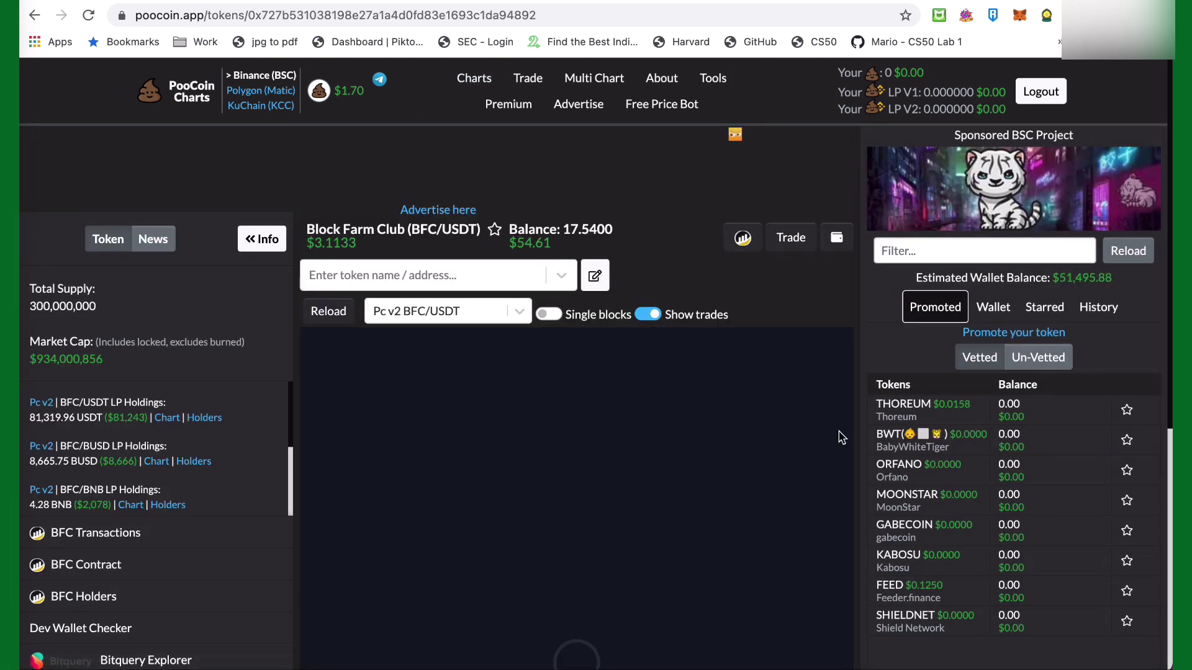
scroll(939, 498, down, 6)
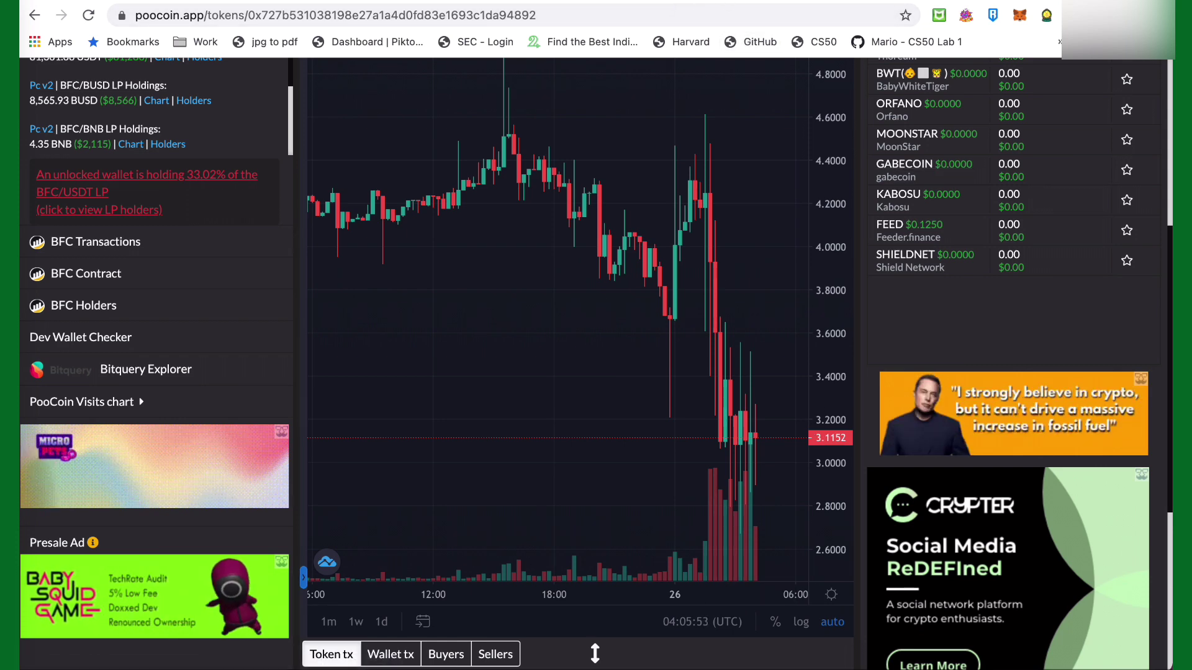
scroll(594, 648, up, 6)
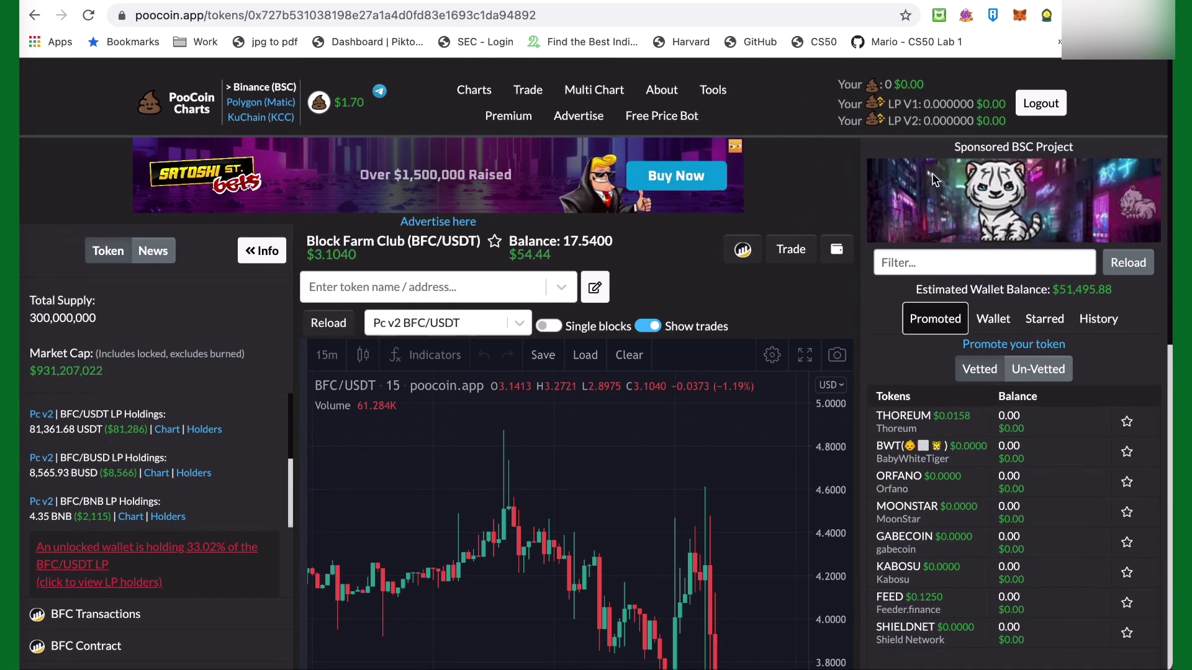
Set up a PooCoin trade from Block Farm Club (BFC) to BNB using the full 17.54 BFC balance
click(528, 80)
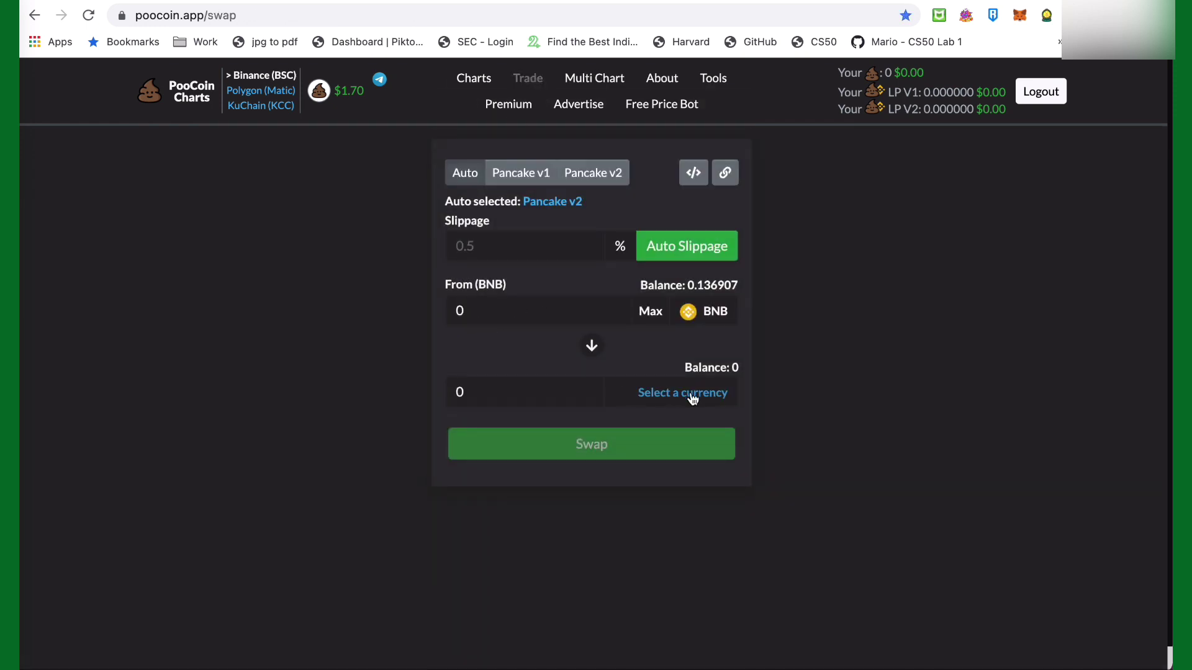
click(592, 345)
click(690, 315)
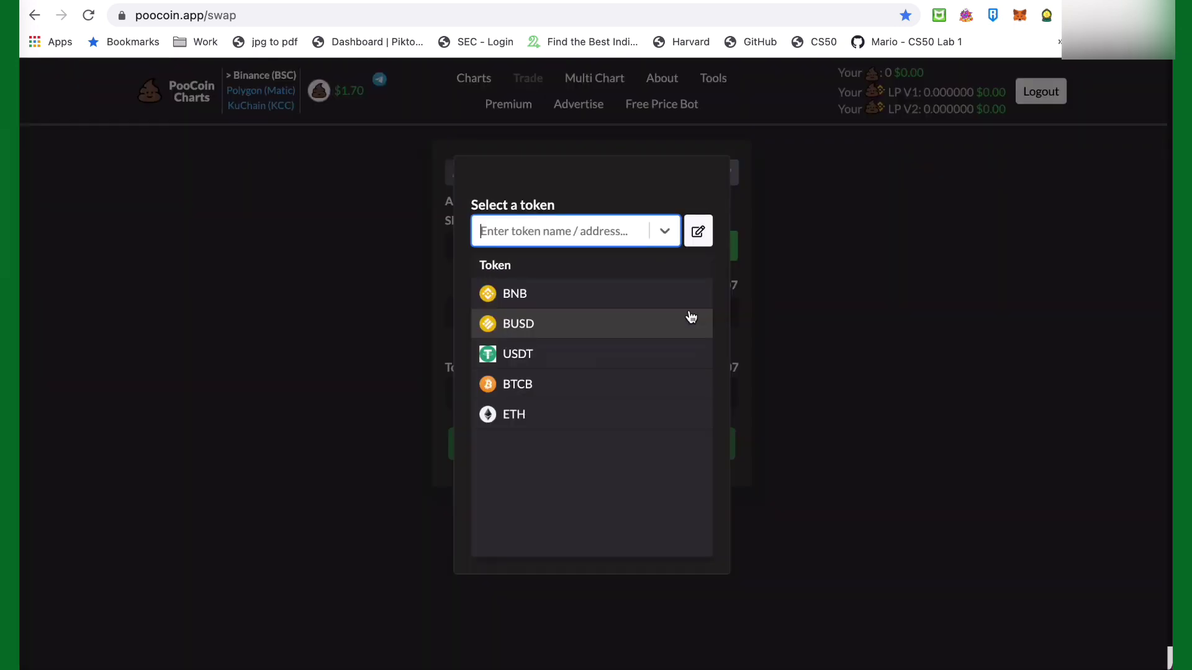
text(bfc)
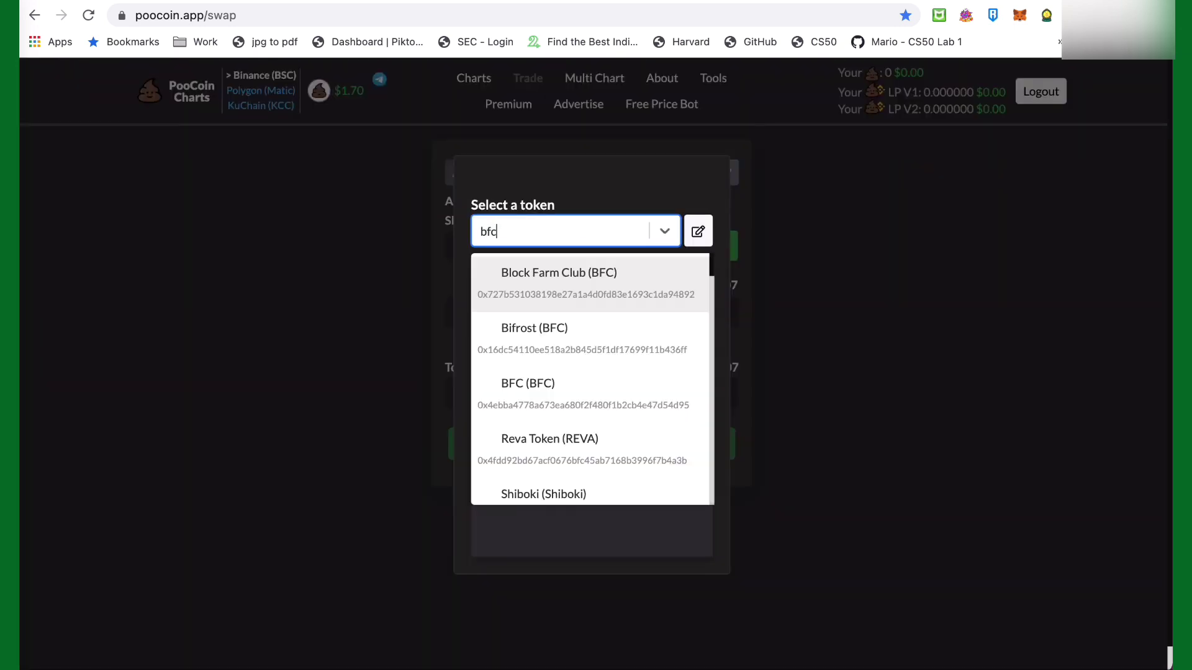
click(582, 293)
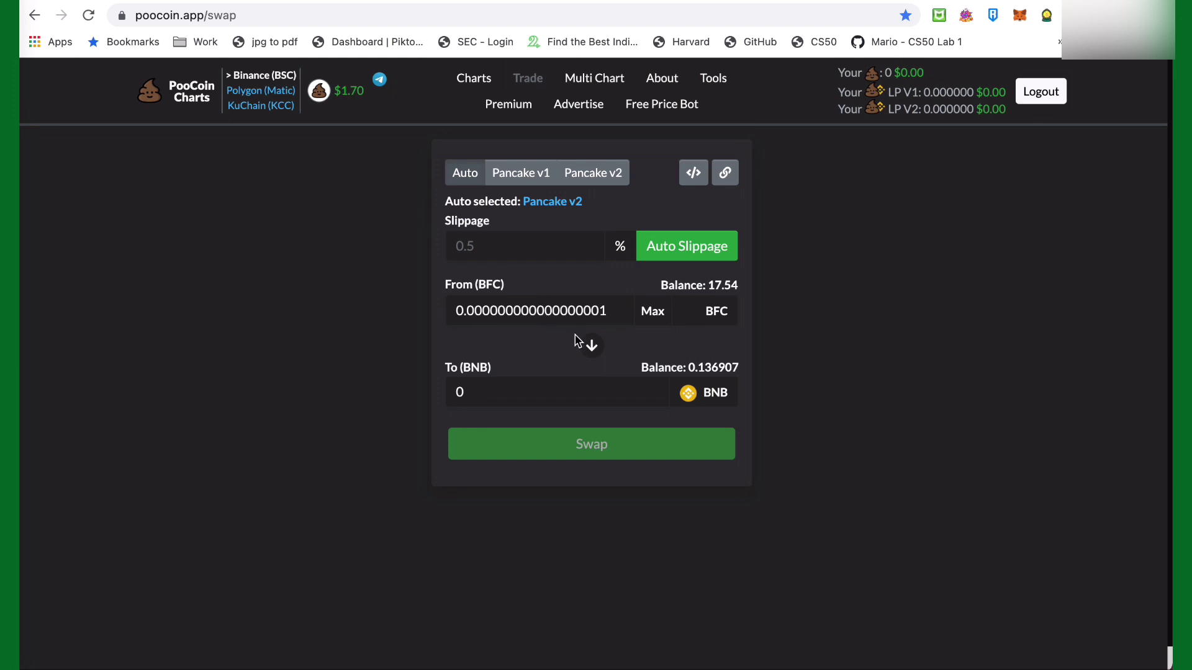
click(653, 311)
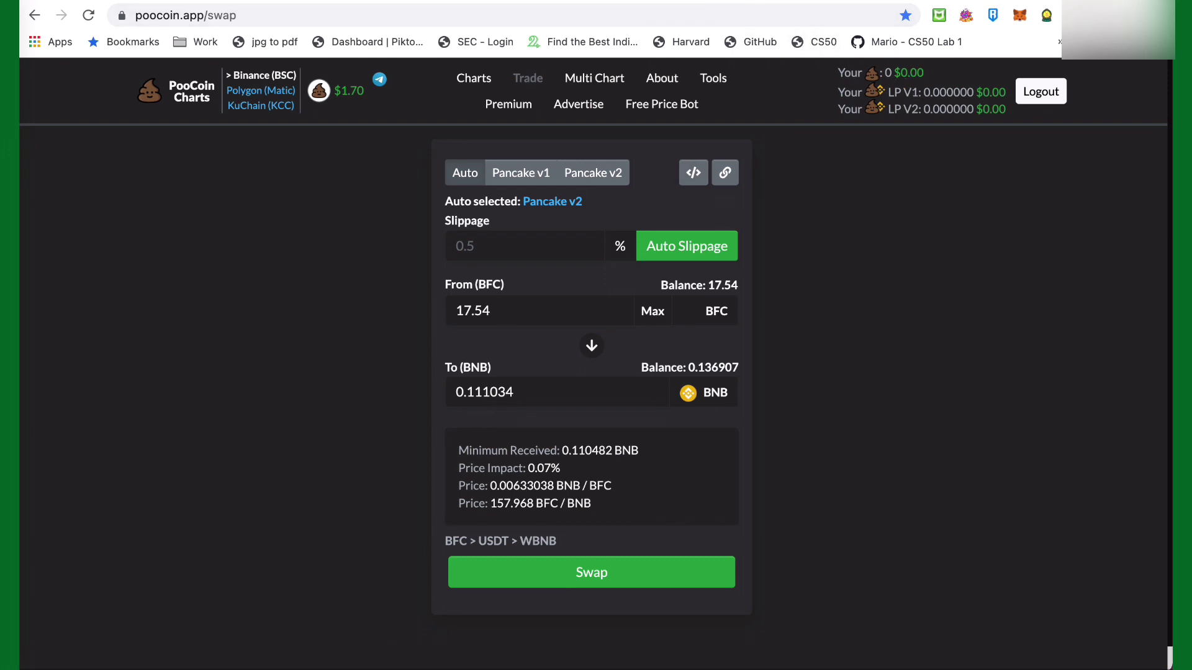
Switch to CoinGecko, search for "bnb" and open the Binance Coin (BNB) page
click(443, 2)
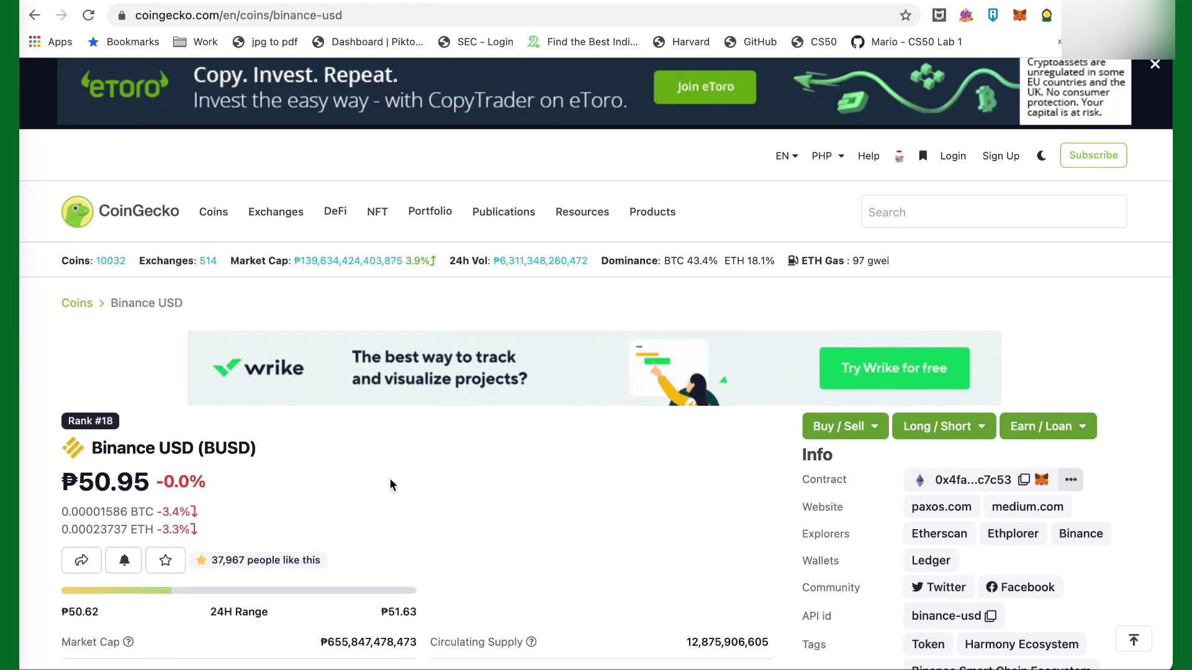
scroll(391, 482, down, 6)
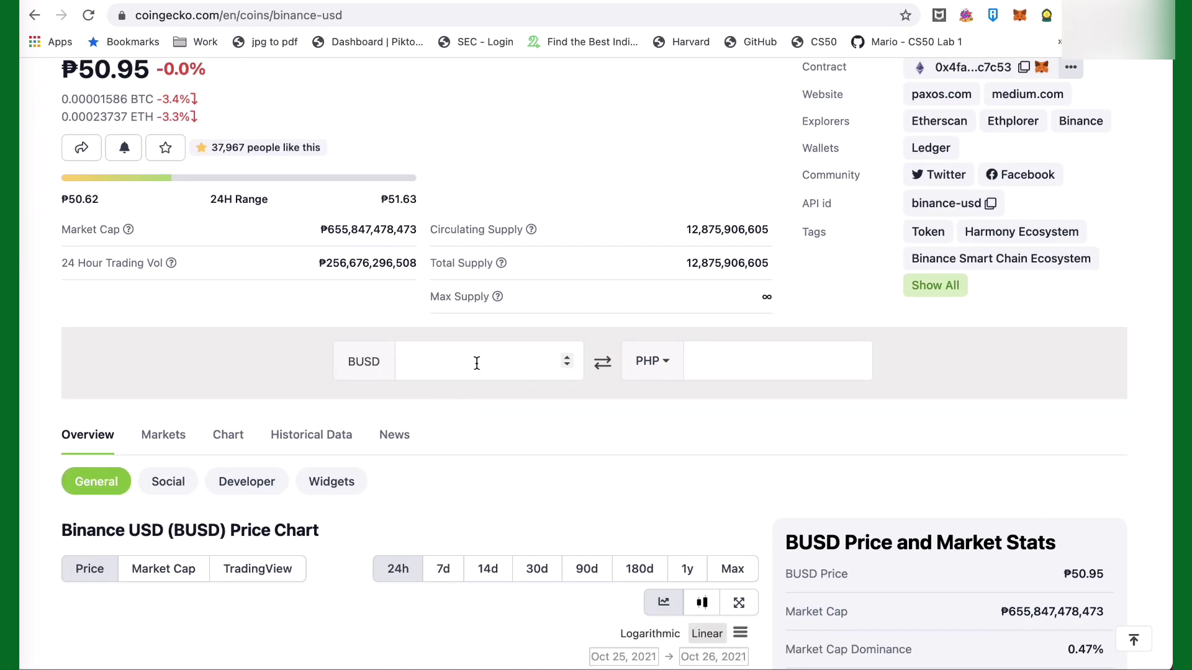
click(477, 363)
scroll(579, 195, up, 7)
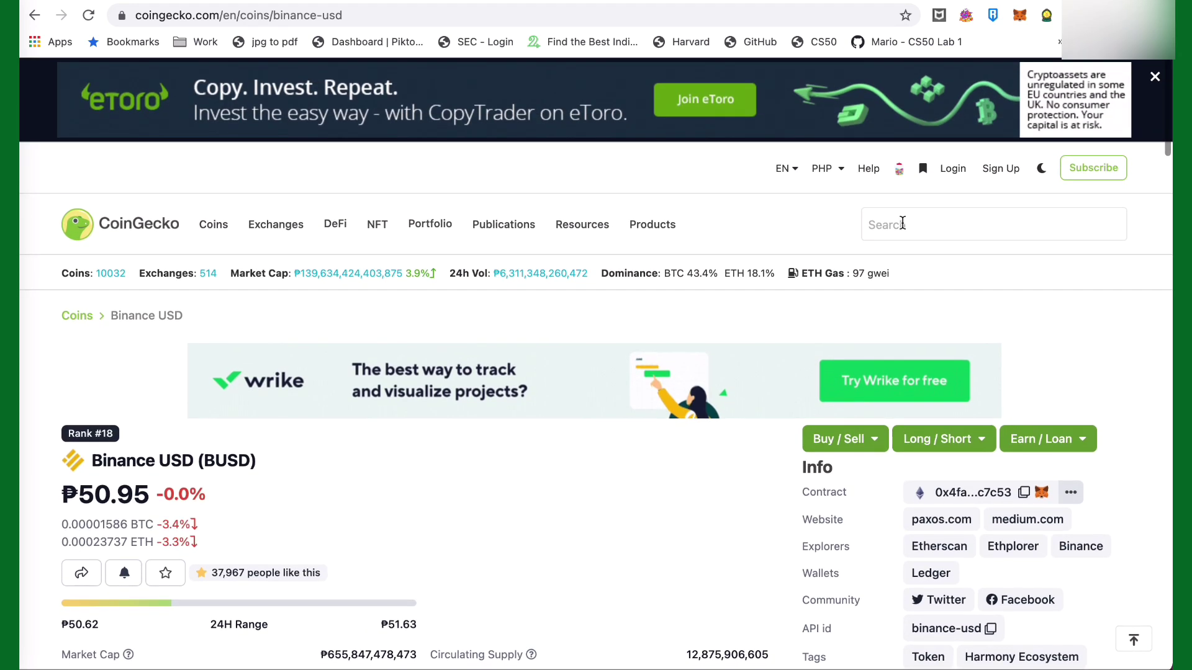
click(902, 223)
text(bnb)
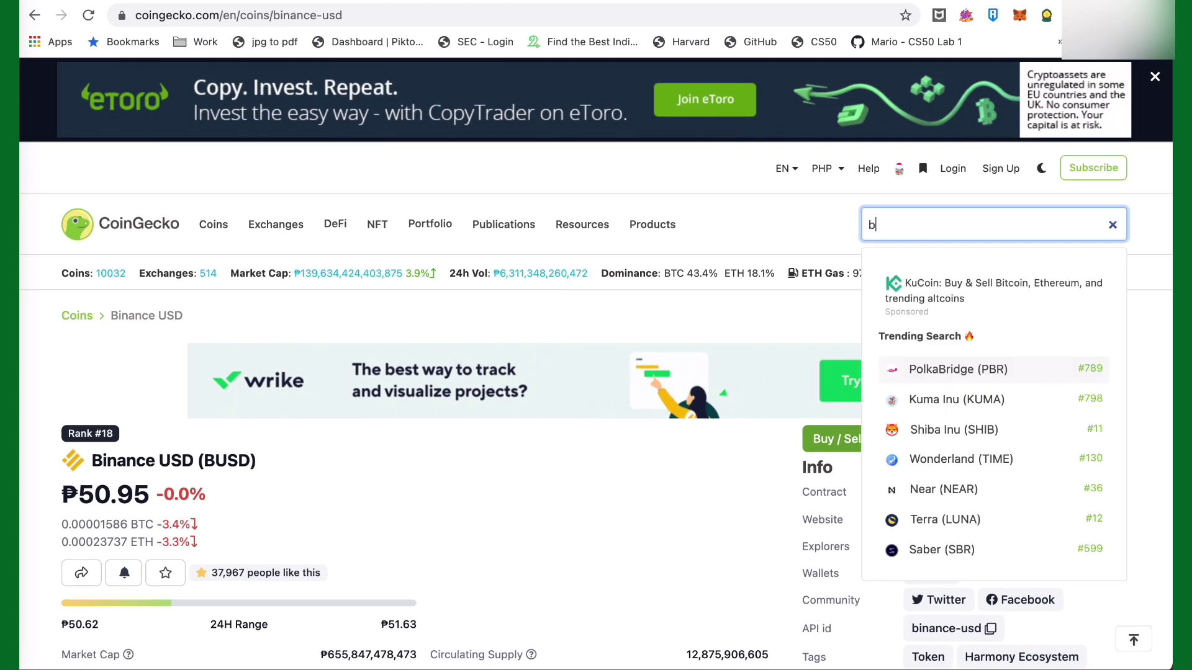
click(938, 378)
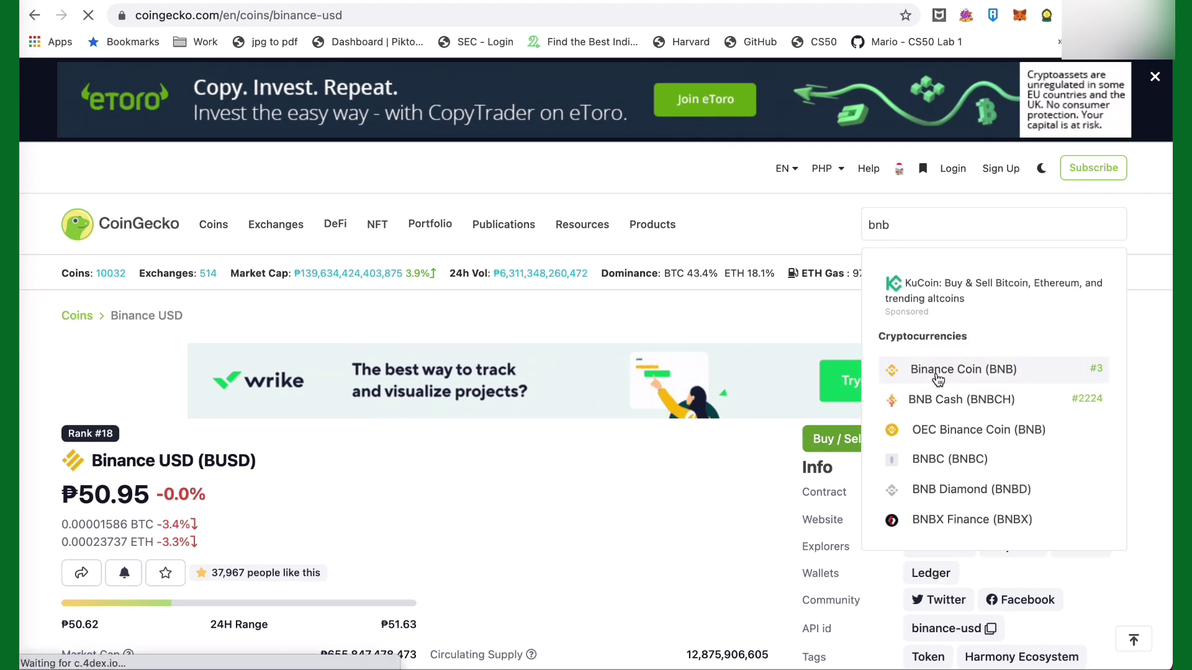
Convert .1134 BNB to PHP with the Binance Coin converter and return to the PooCoin swap page
scroll(660, 433, down, 8)
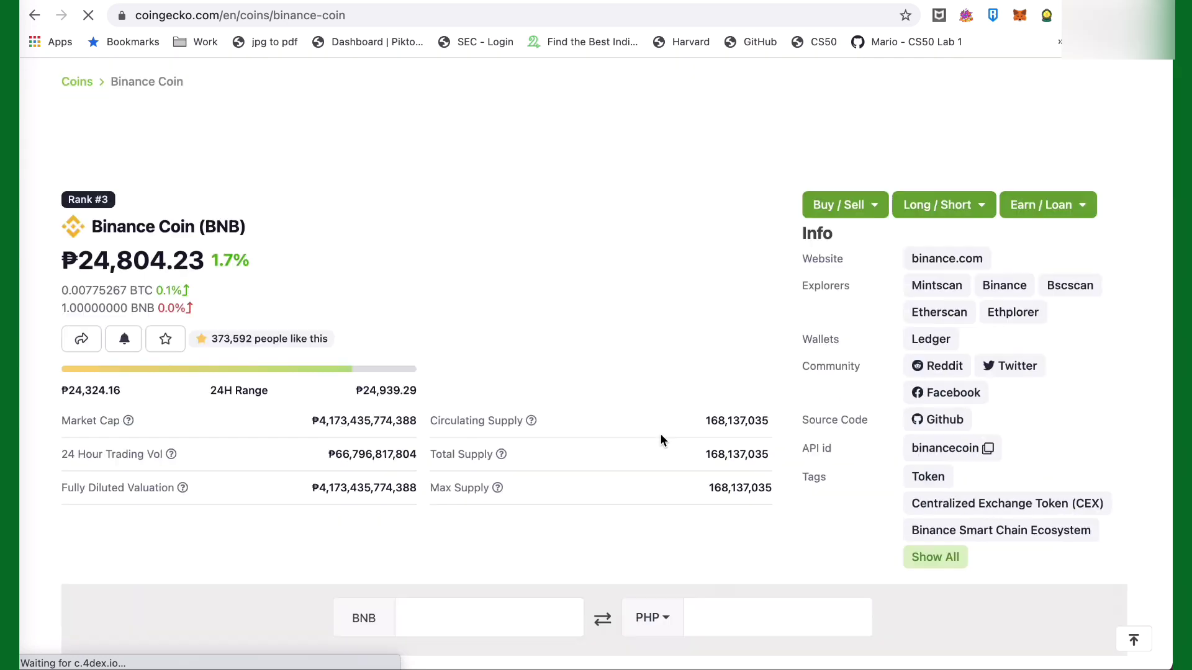
click(470, 375)
text(.1134)
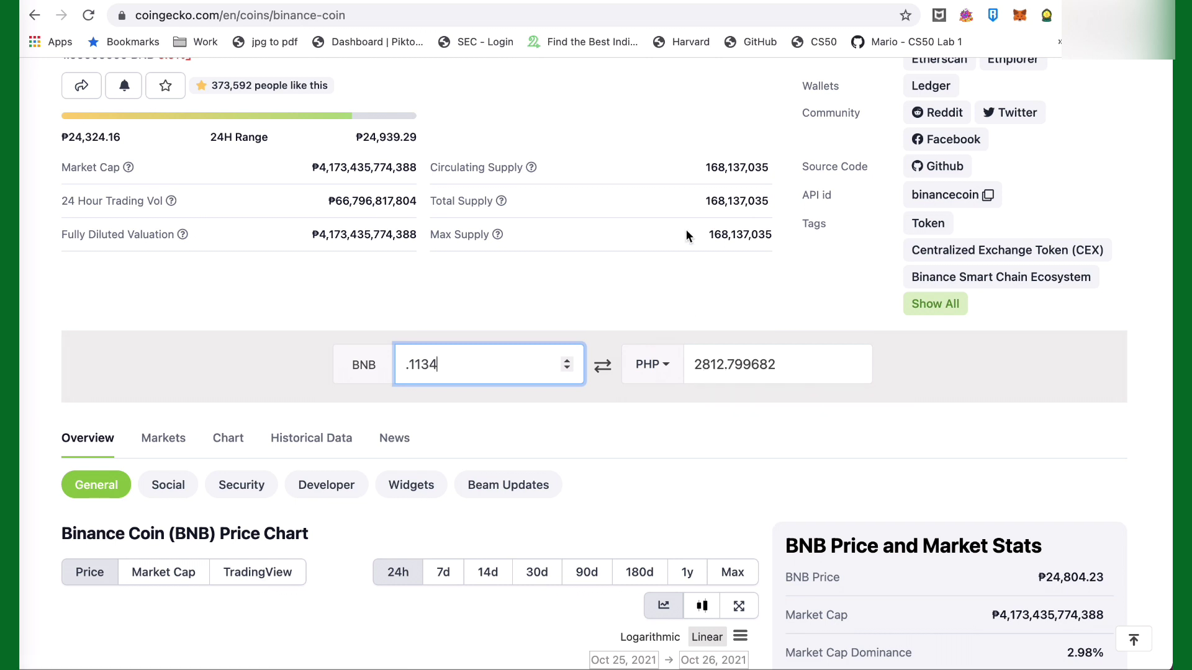
key(ctrl+Tab)
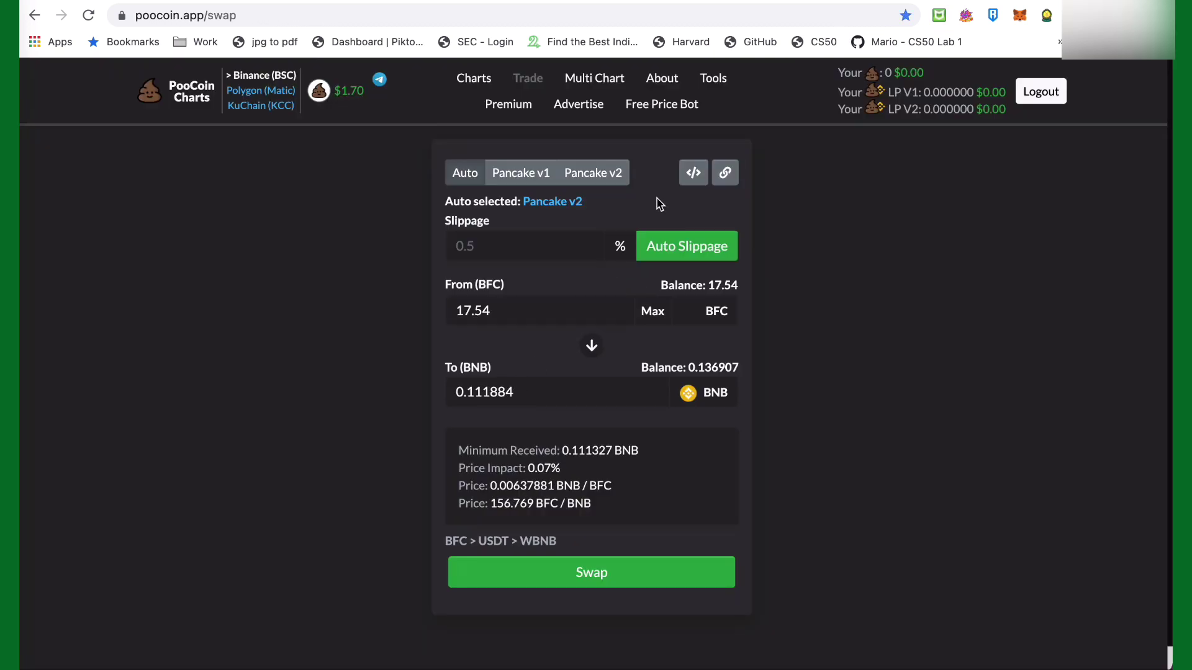
Convert .11884 BNB to PHP with CoinGecko's Binance Coin converter and return to the PooCoin swap page
key(ctrl+Tab)
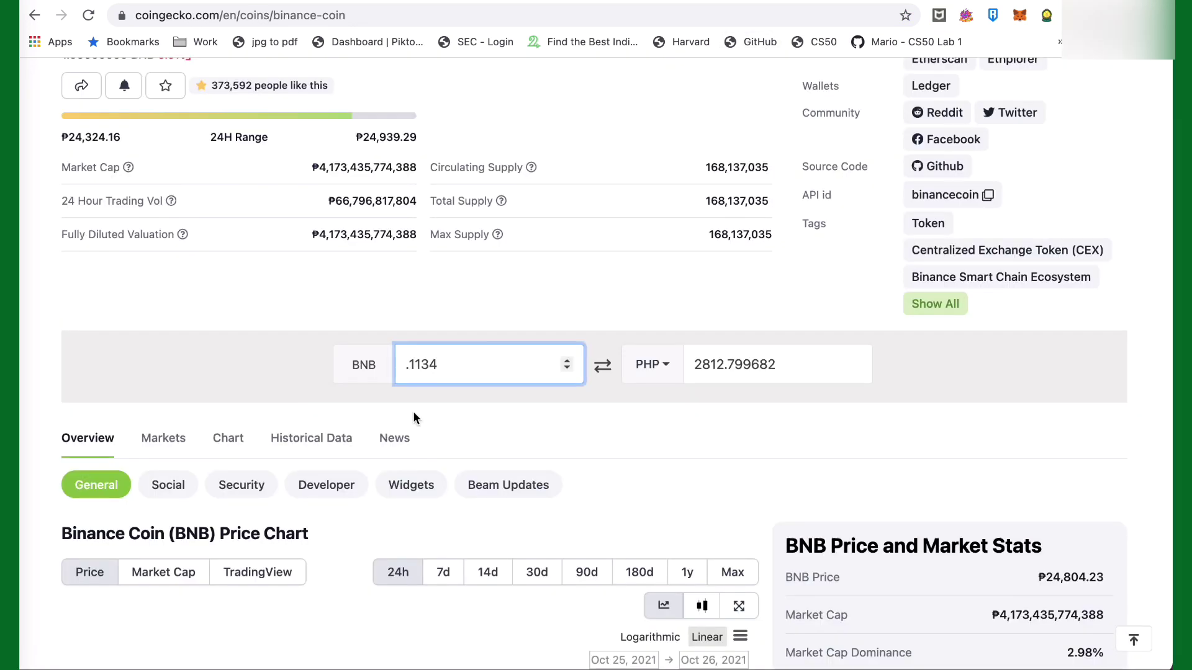
key(BackSpace)
key(BackSpace)
text(884)
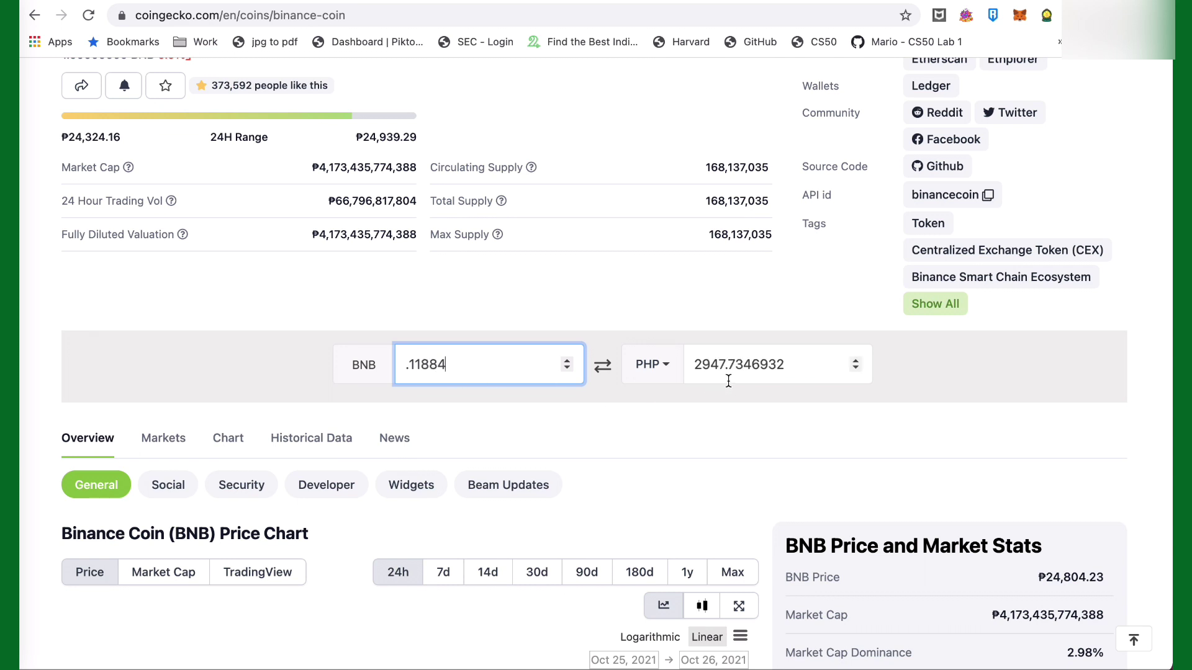
mouse_move(728, 381)
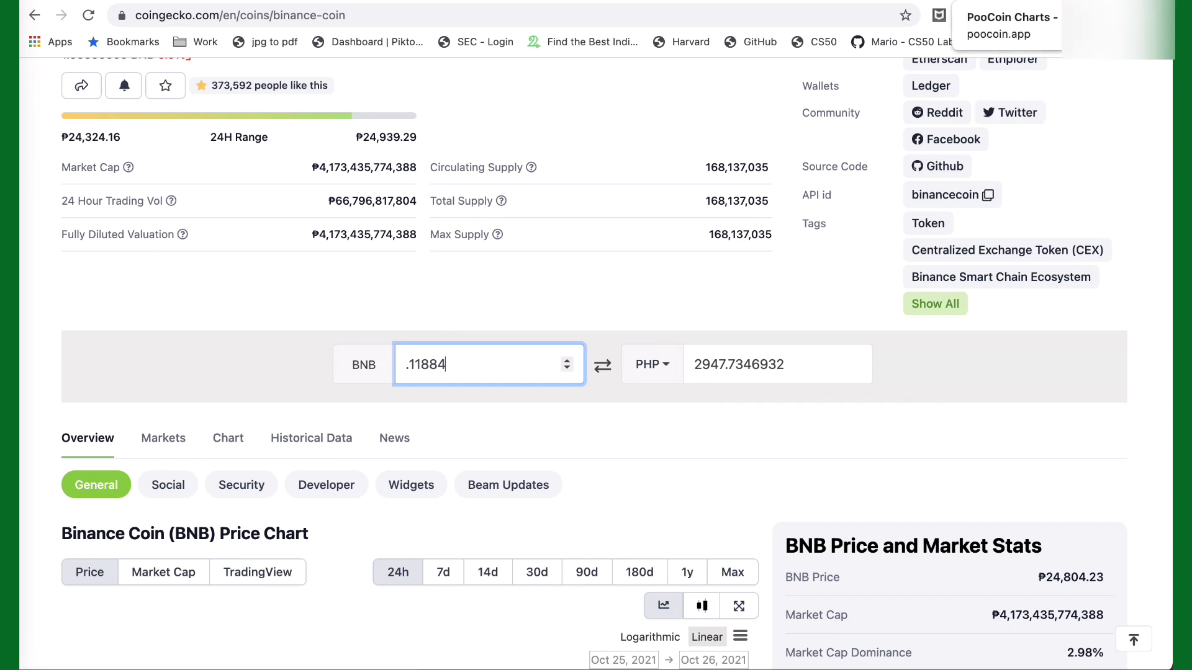
click(994, 1)
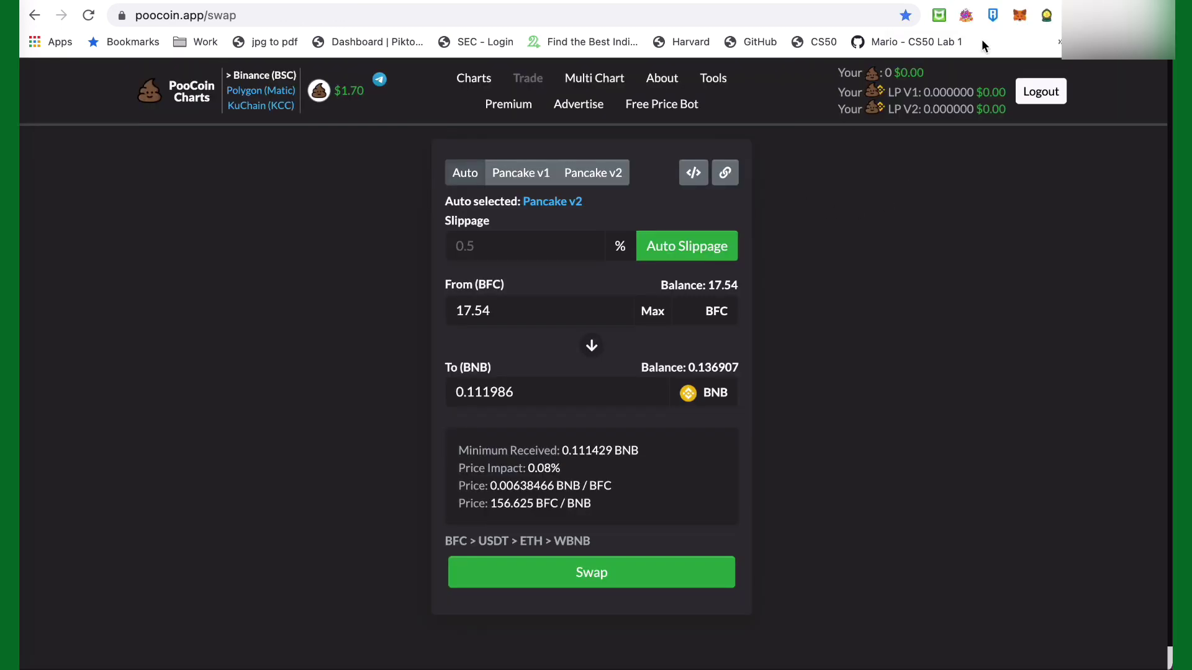
Open PancakeSwap in a new browser tab and set up an exchange from BFC (Block Farm Club) to BNB
key(ctrl+t)
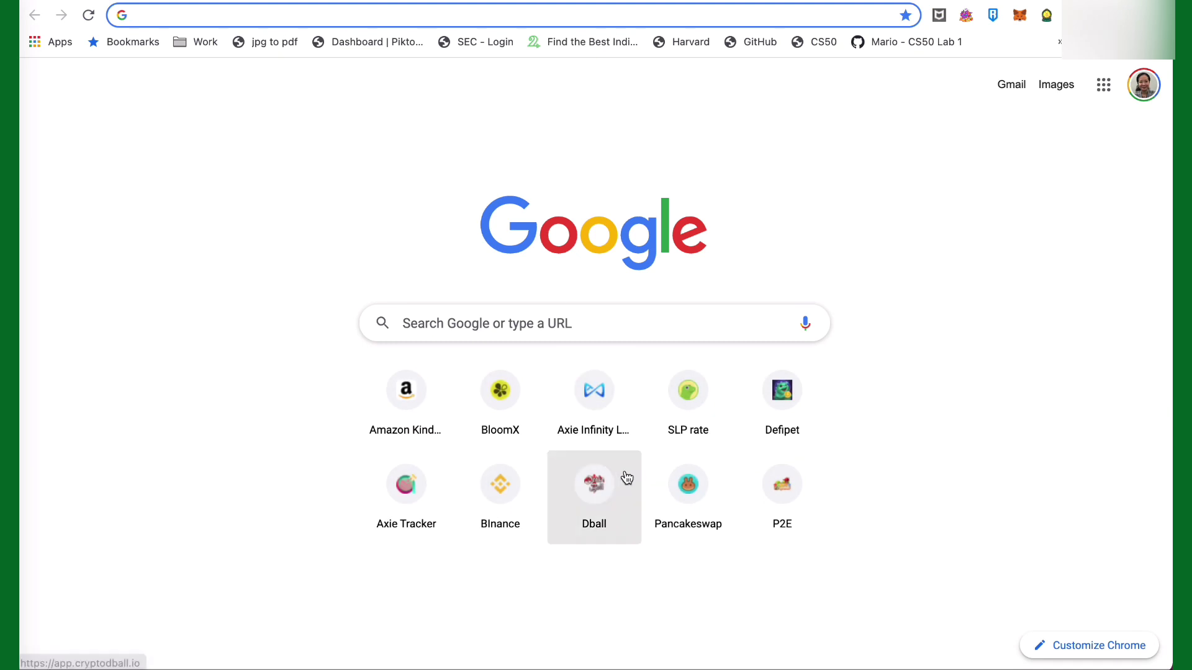
click(695, 483)
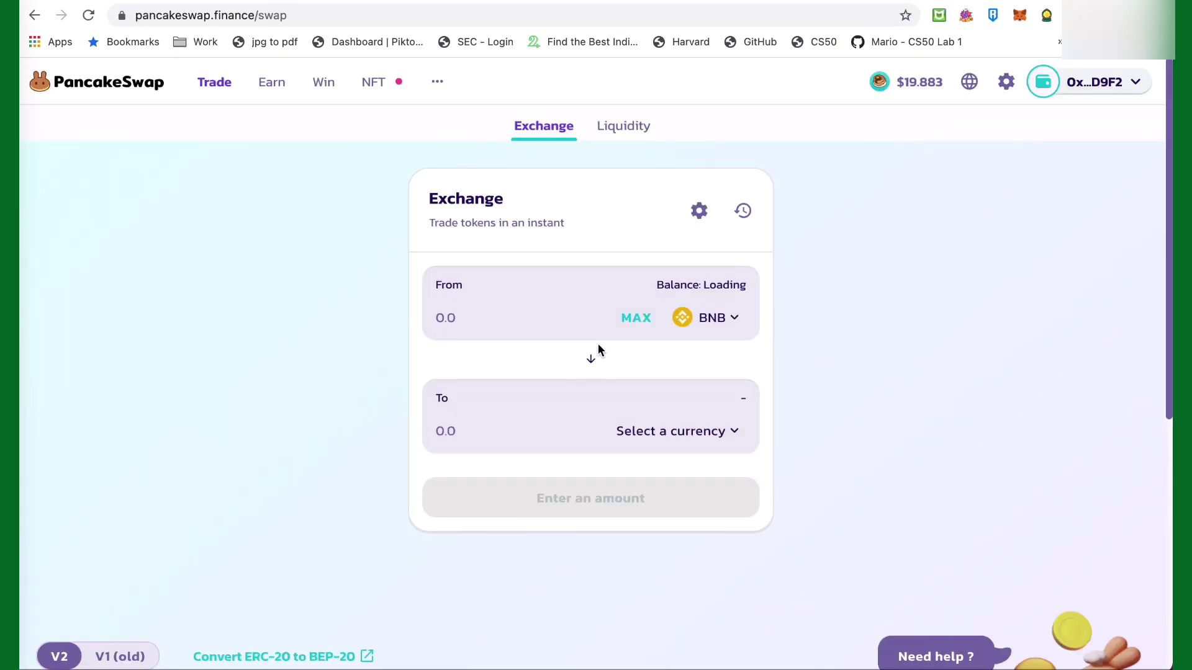
click(591, 359)
click(644, 327)
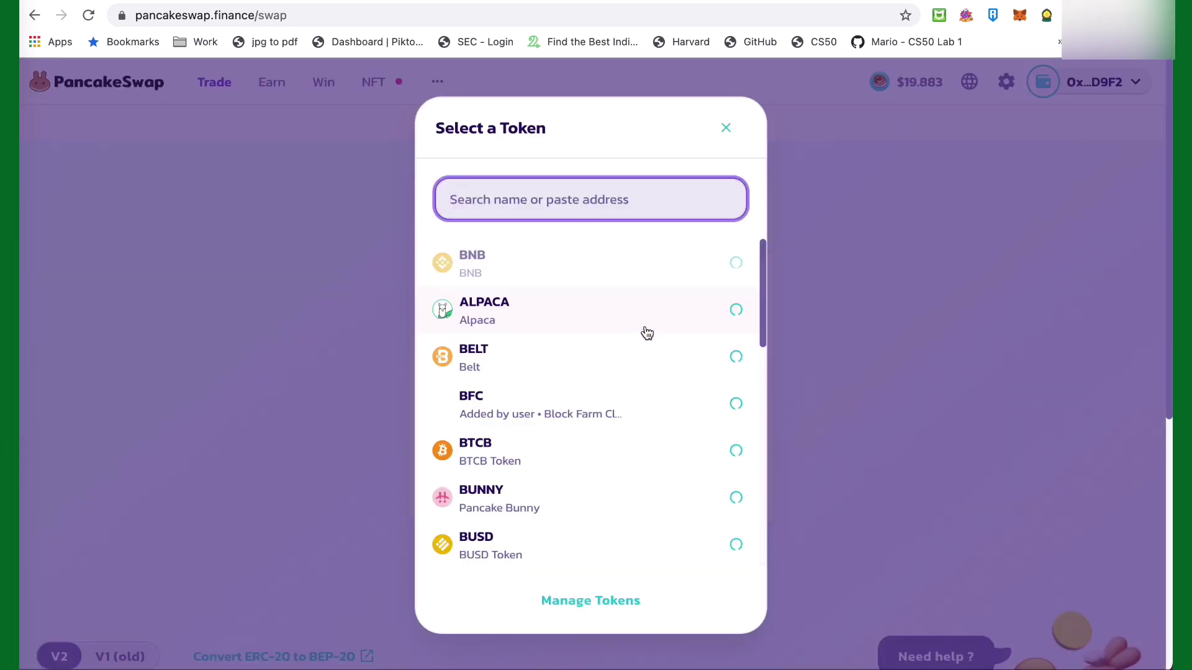
text(bfc)
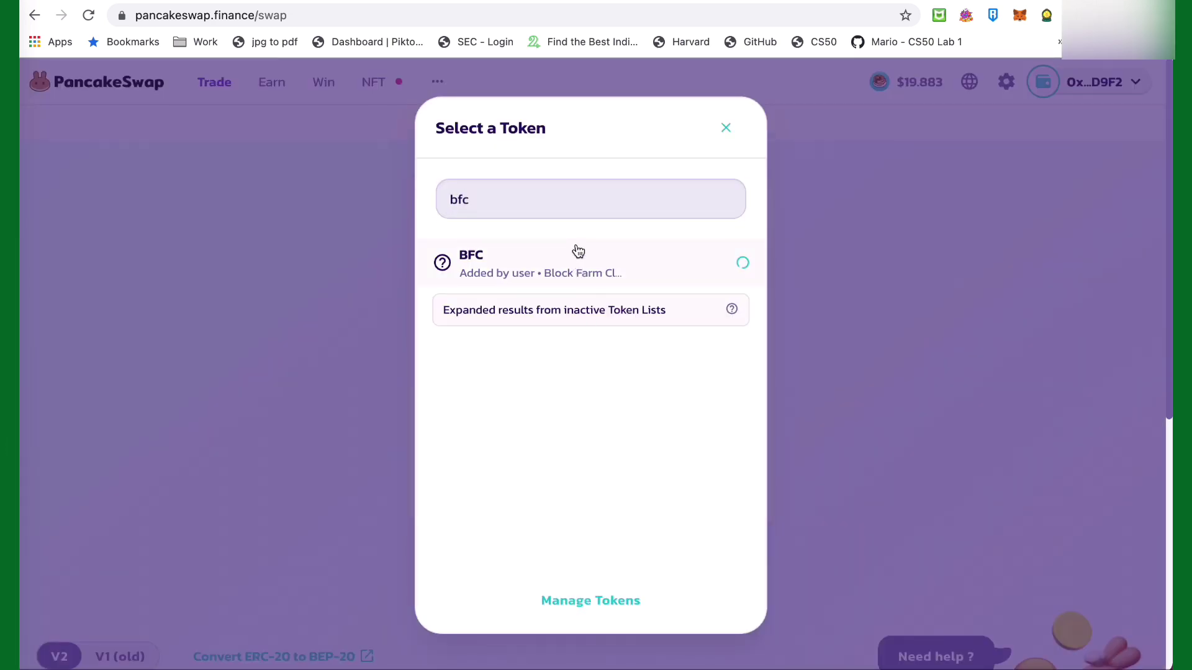
click(578, 251)
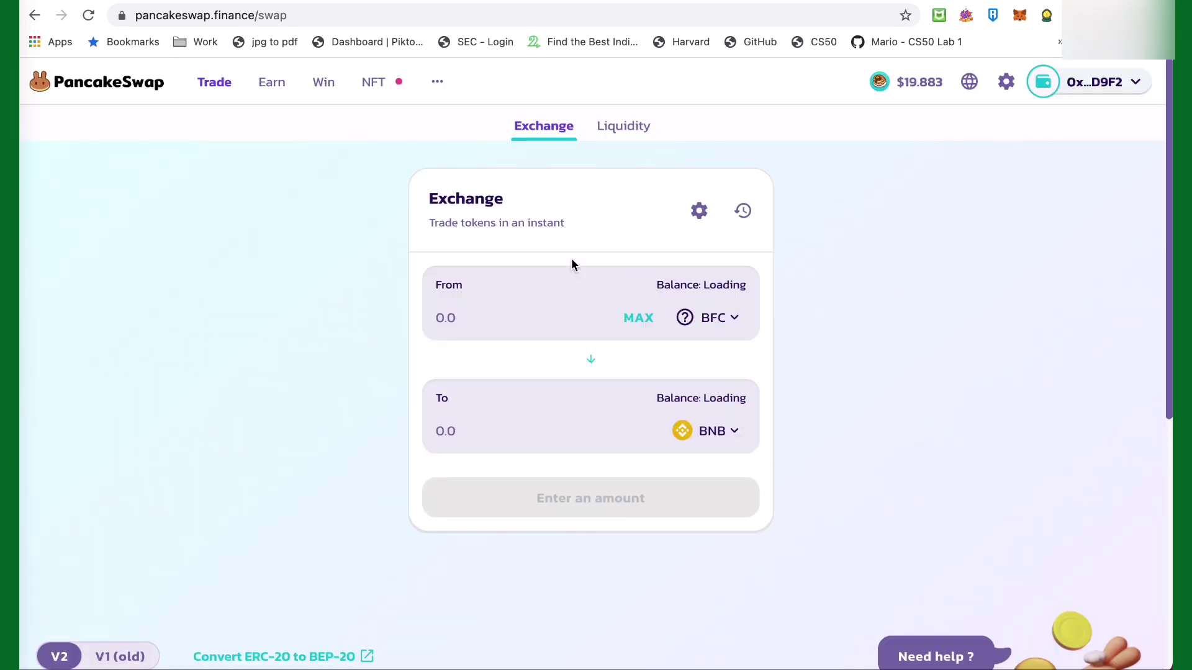